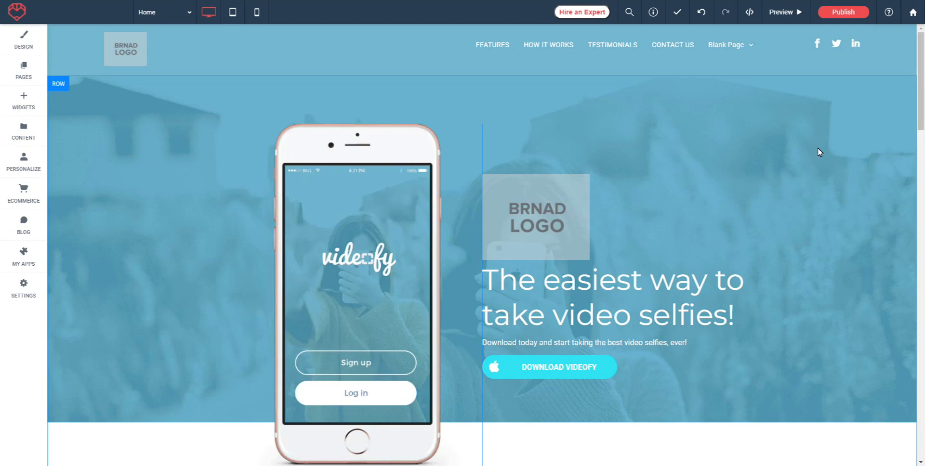
Add an Icon widget to the page directly above the row of four feature icons
drag(921, 58, 923, 153)
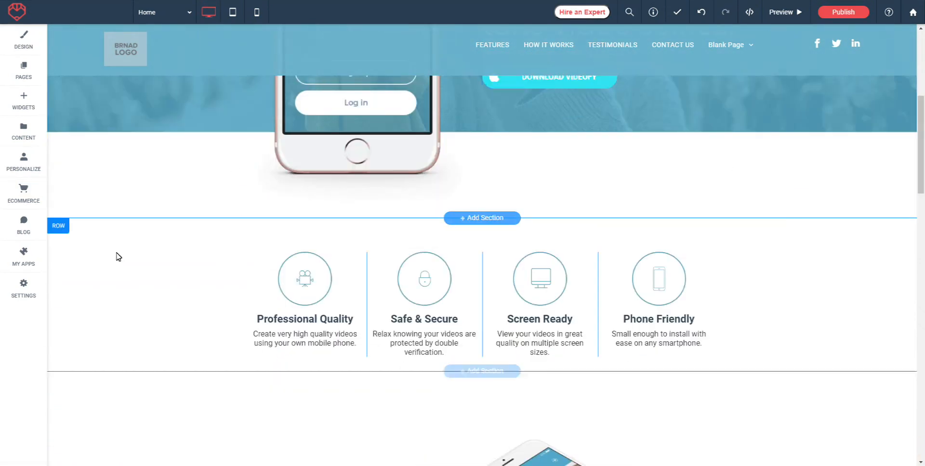
click(19, 105)
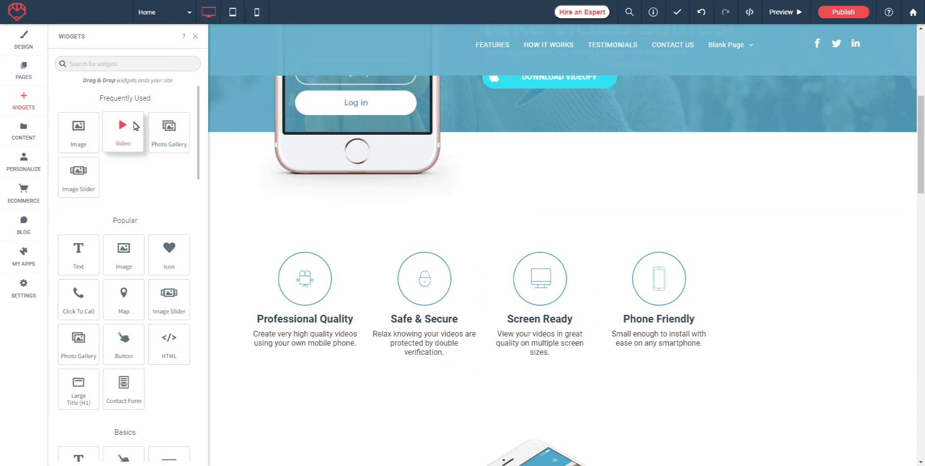
scroll(130, 249, down, 5)
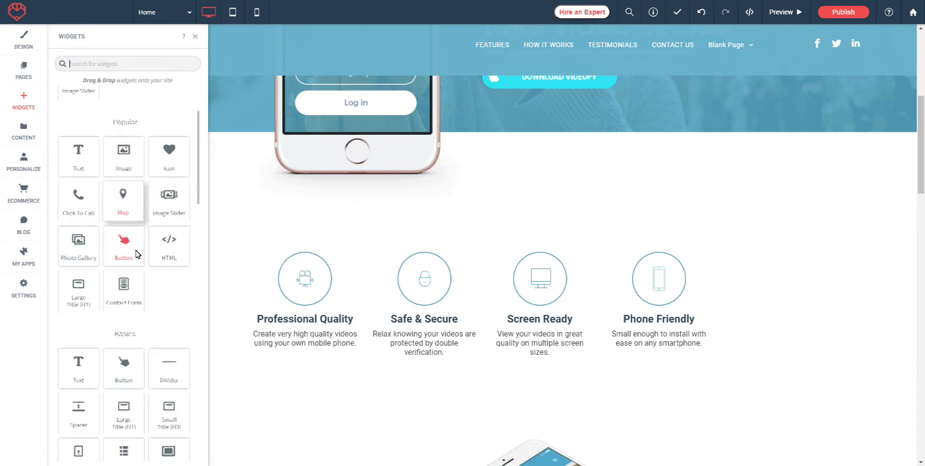
scroll(130, 248, down, 5)
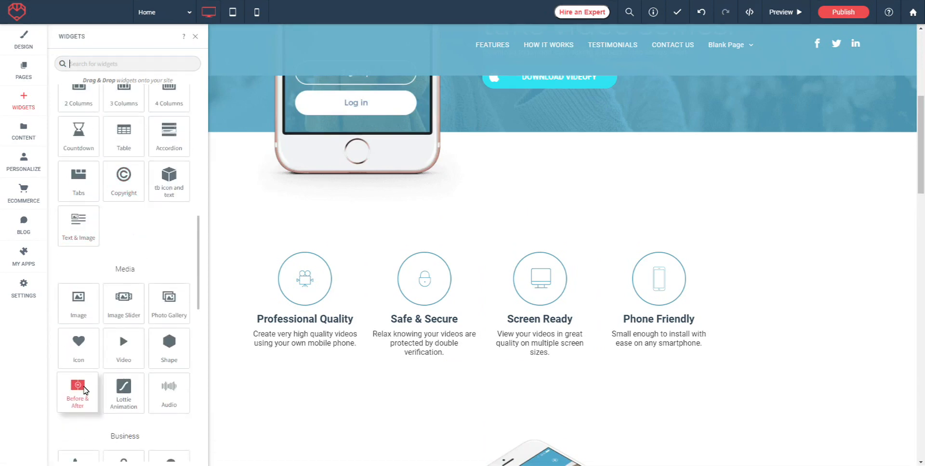
drag(77, 349, 378, 257)
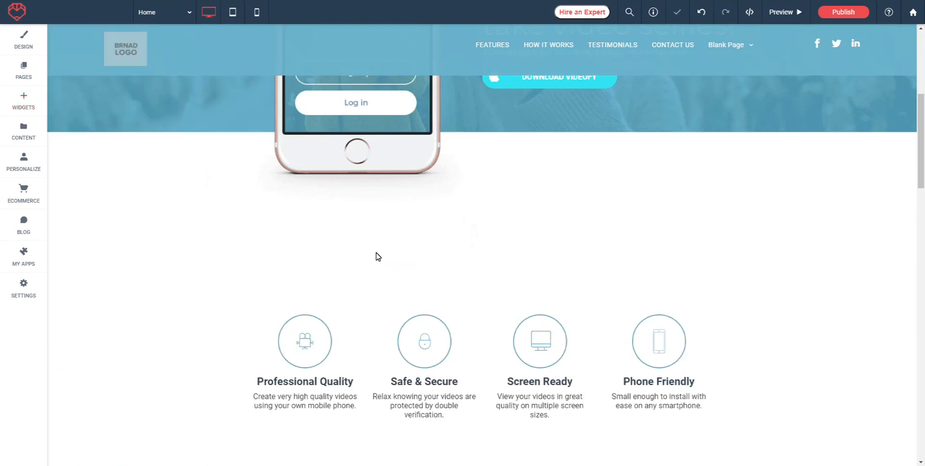
click(407, 112)
click(499, 267)
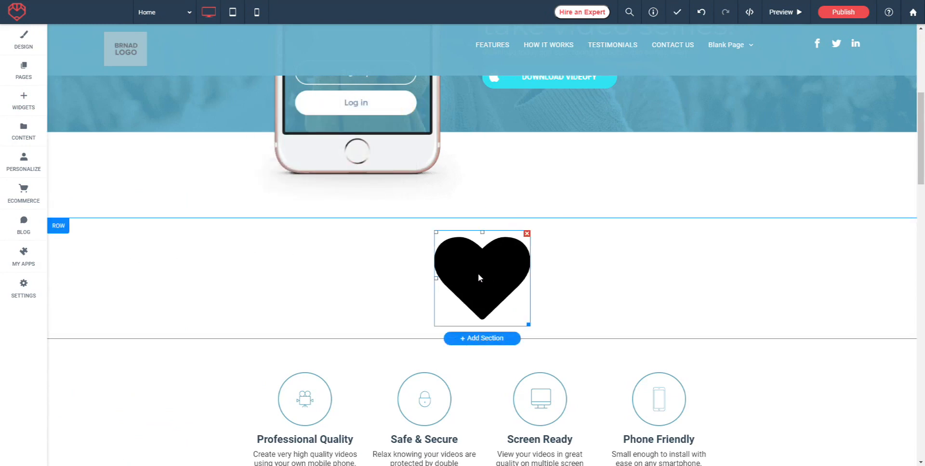
Open the content settings of the new heart icon
click(466, 264)
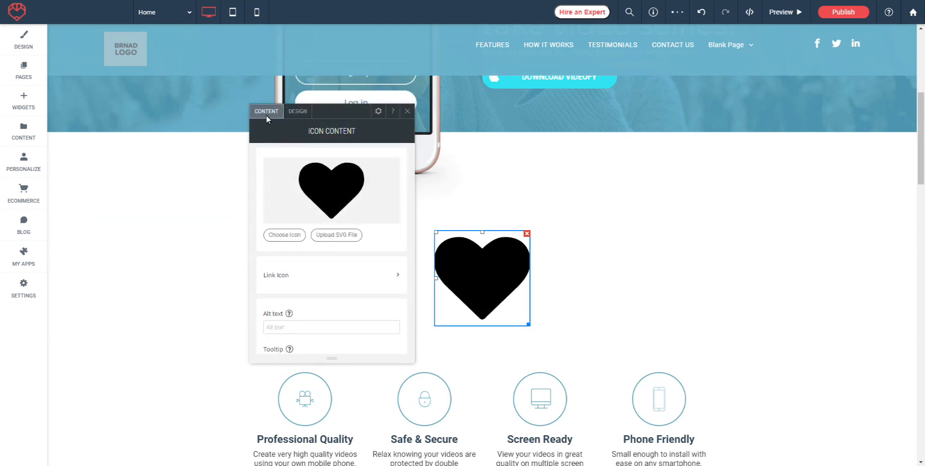
click(408, 114)
right_click(487, 266)
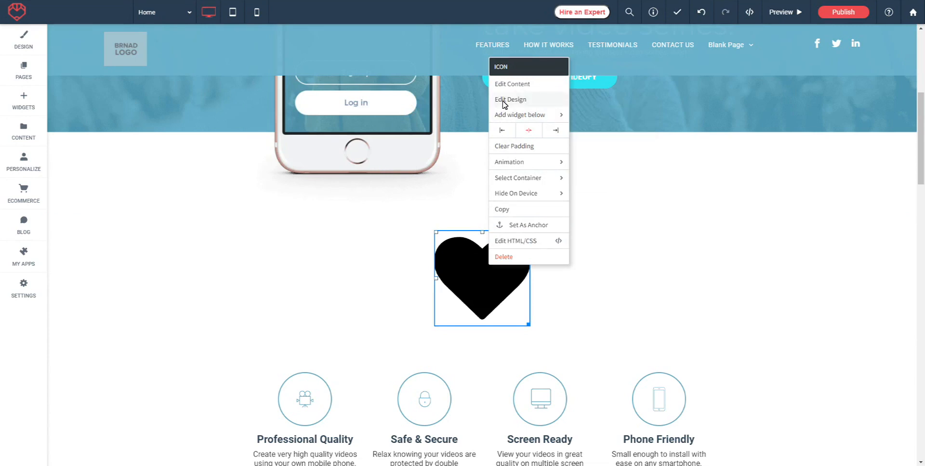
click(503, 85)
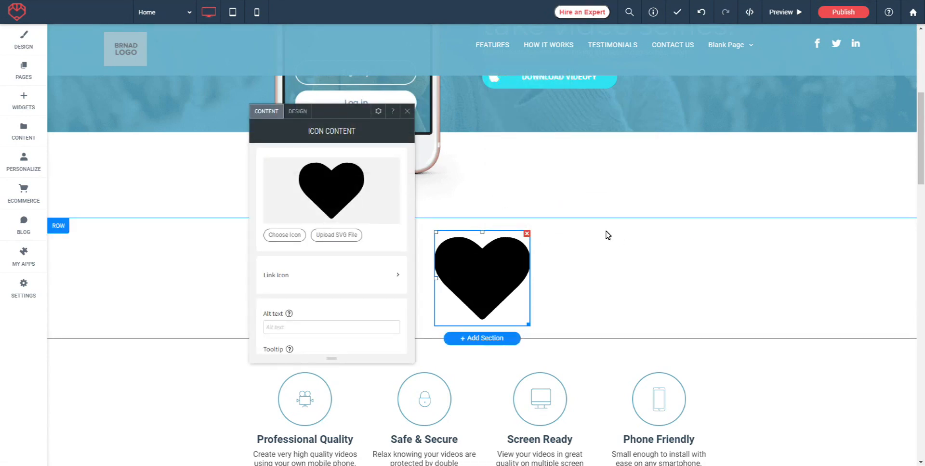
Search the icon picker for "shop" and replace the heart with the storefront icon
click(284, 236)
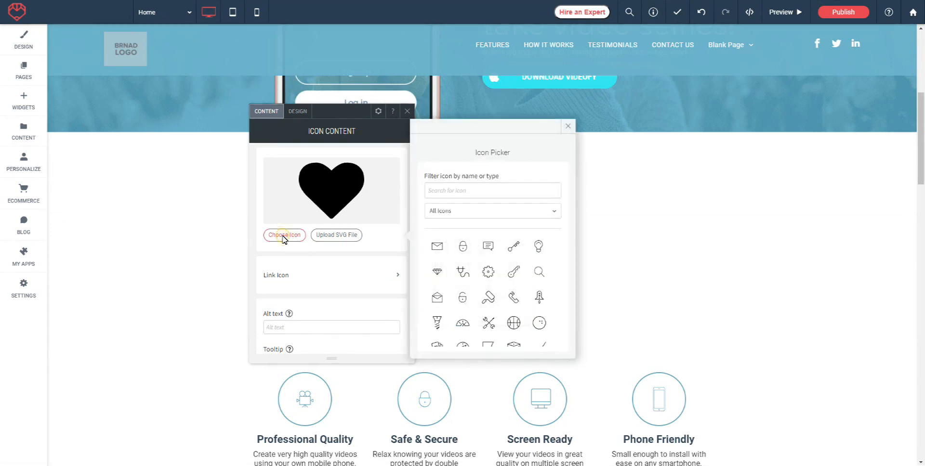
click(444, 191)
text(shop)
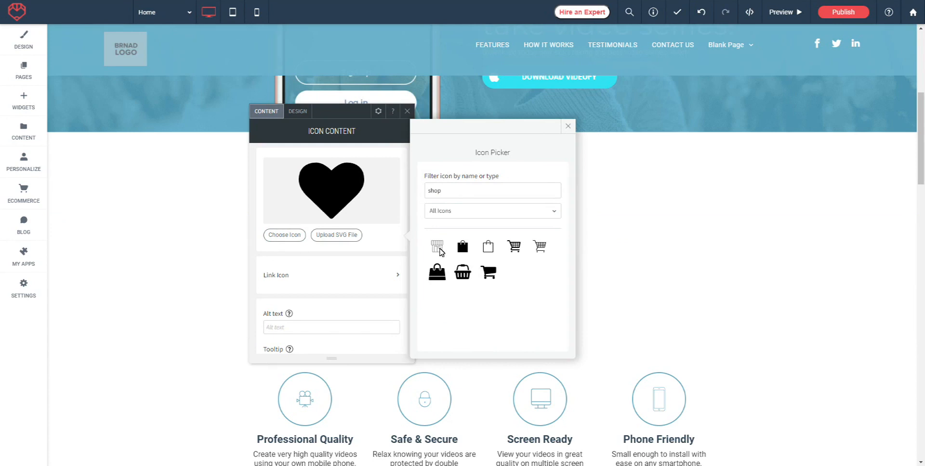
click(436, 247)
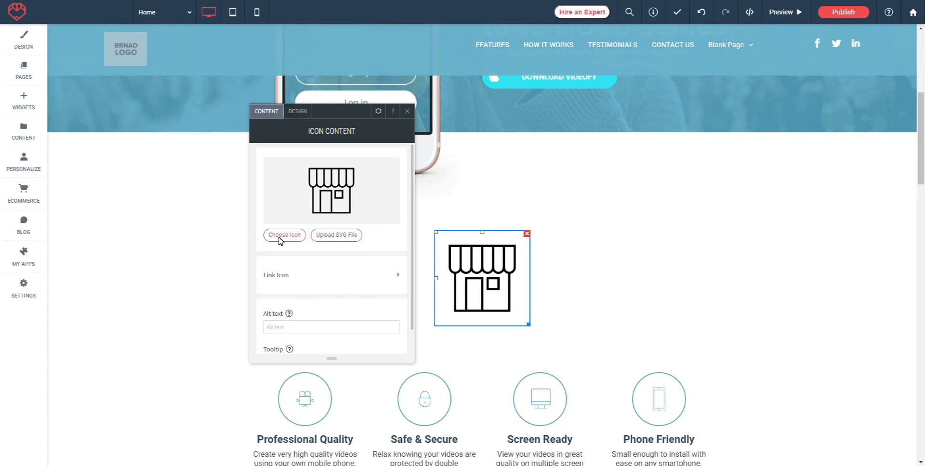
Filter the icon picker by the Business category and replace the storefront with the outlined shopping cart icon
click(278, 193)
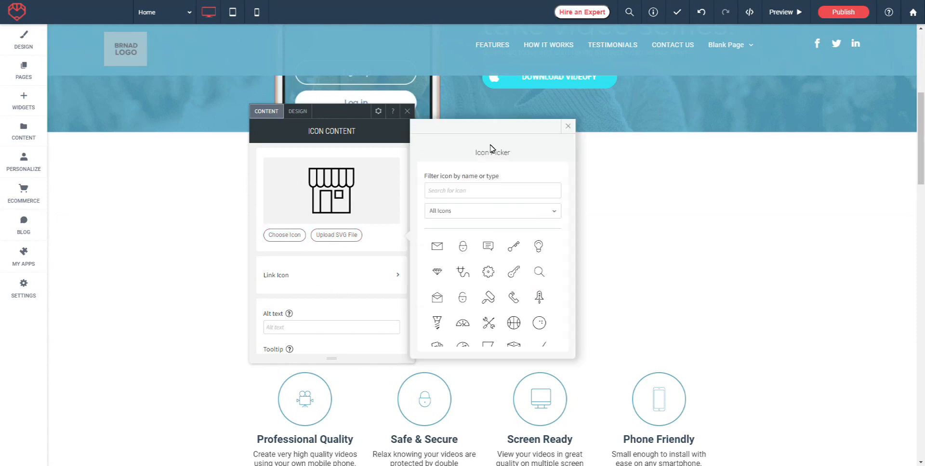
click(558, 215)
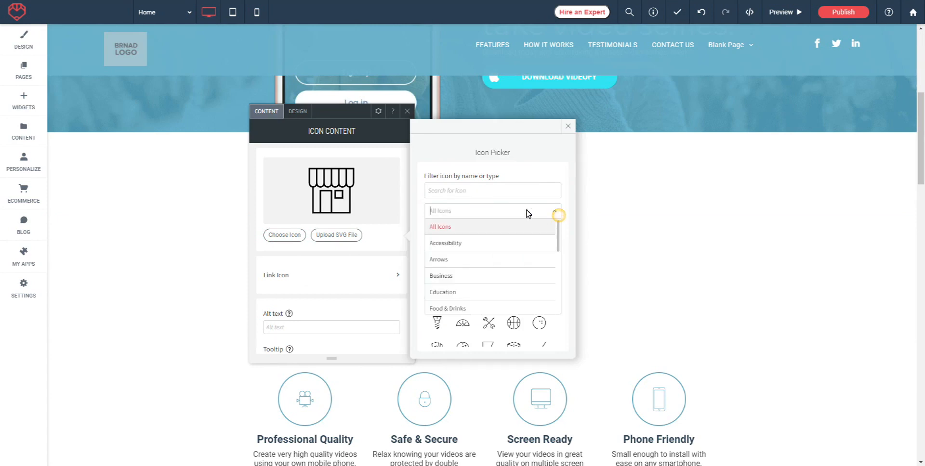
click(441, 277)
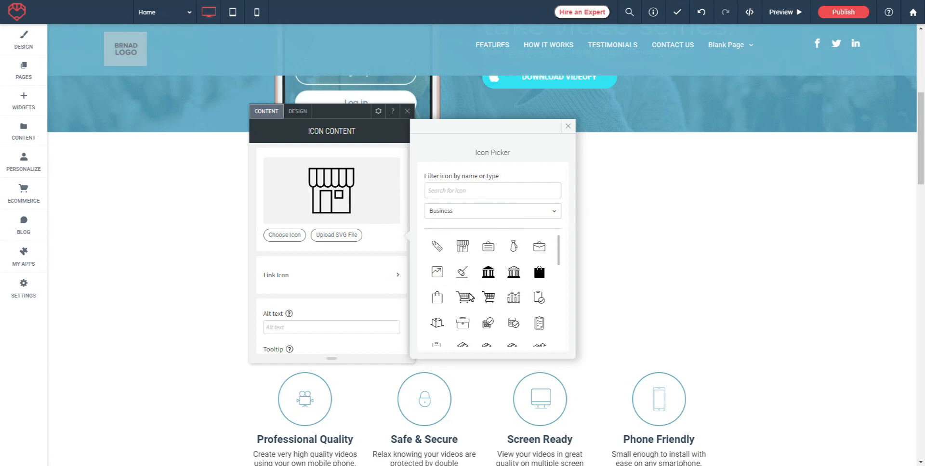
click(461, 300)
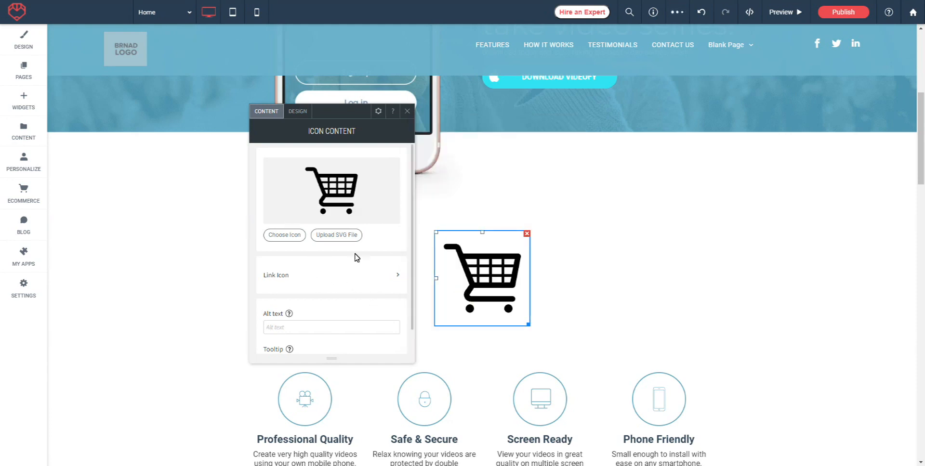
Link the shopping cart icon to the existing Home page and close its content settings
scroll(342, 260, down, 1)
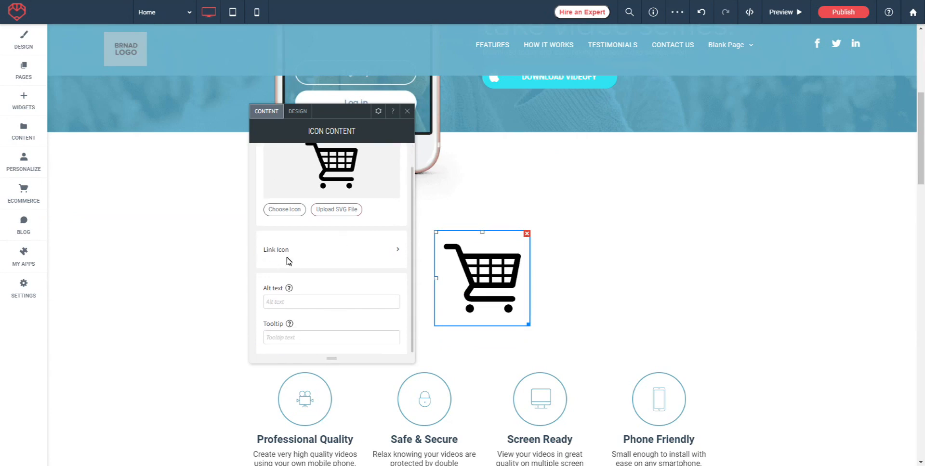
click(395, 250)
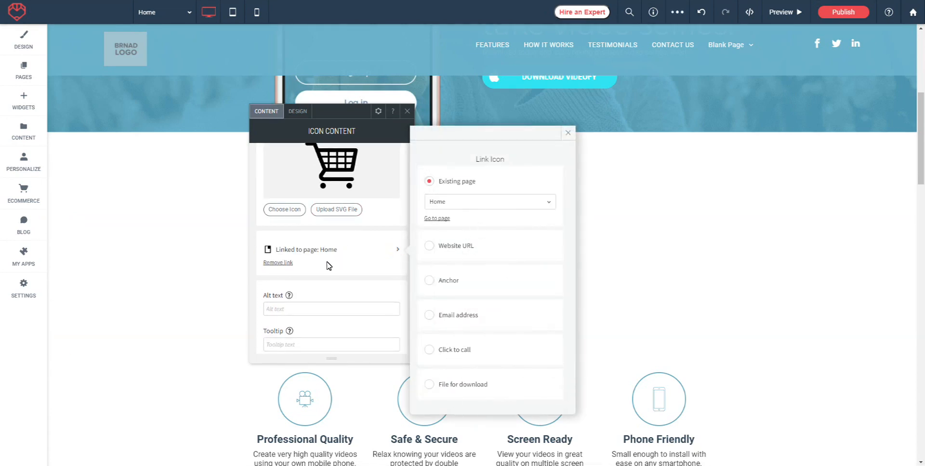
click(355, 277)
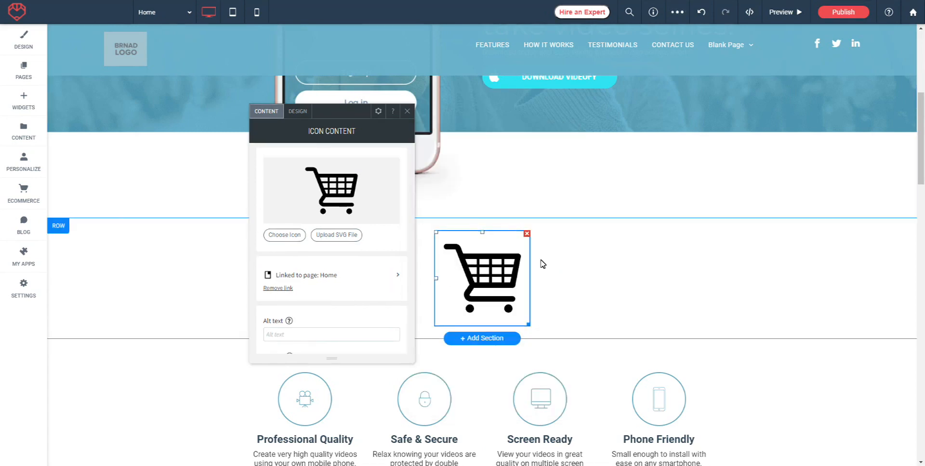
click(407, 111)
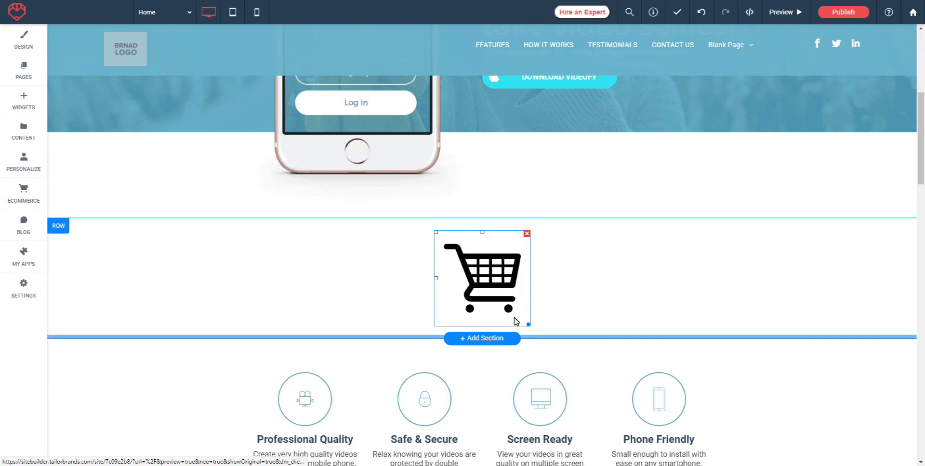
Shrink the shopping cart icon to about 158 by 166 px and align it left within its row
drag(528, 325, 498, 293)
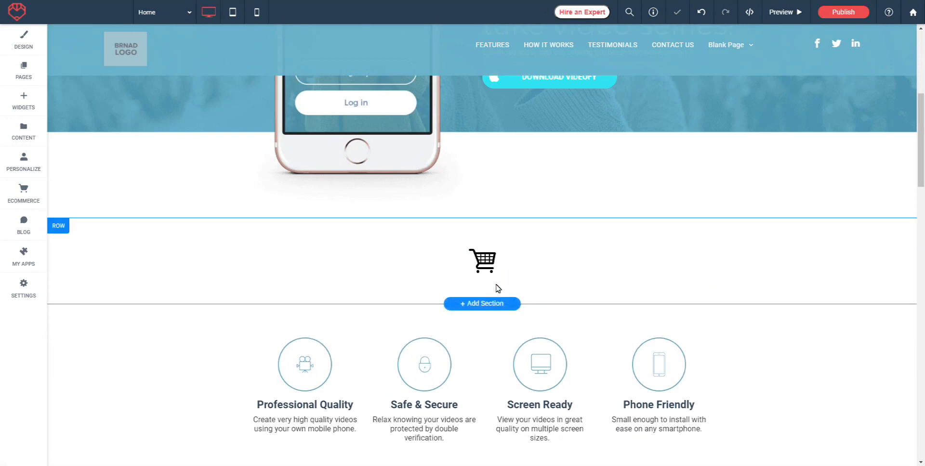
drag(498, 290, 520, 311)
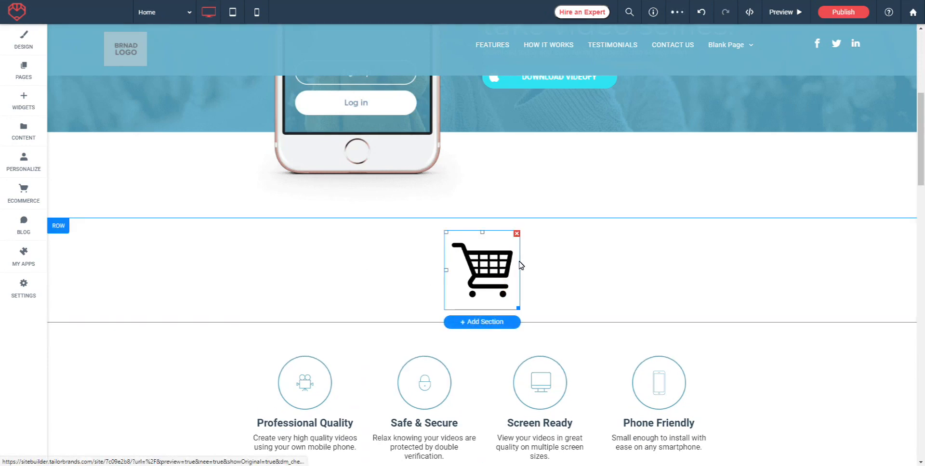
right_click(475, 270)
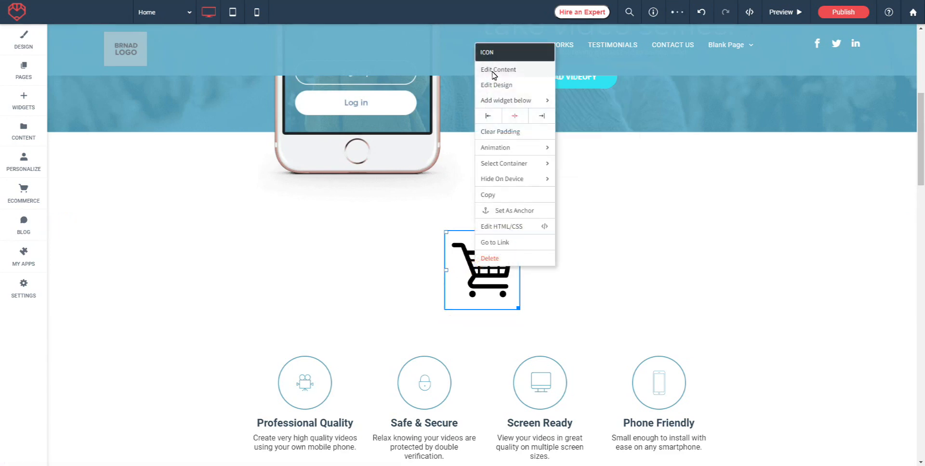
click(500, 86)
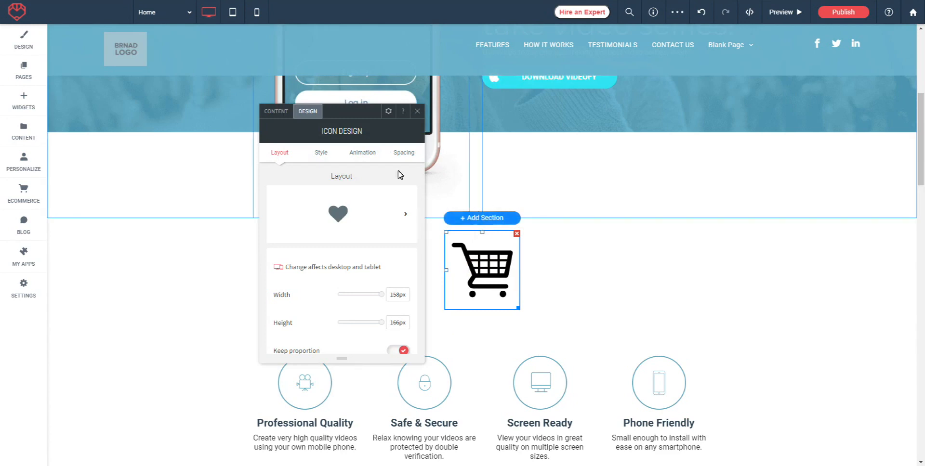
click(388, 112)
click(386, 151)
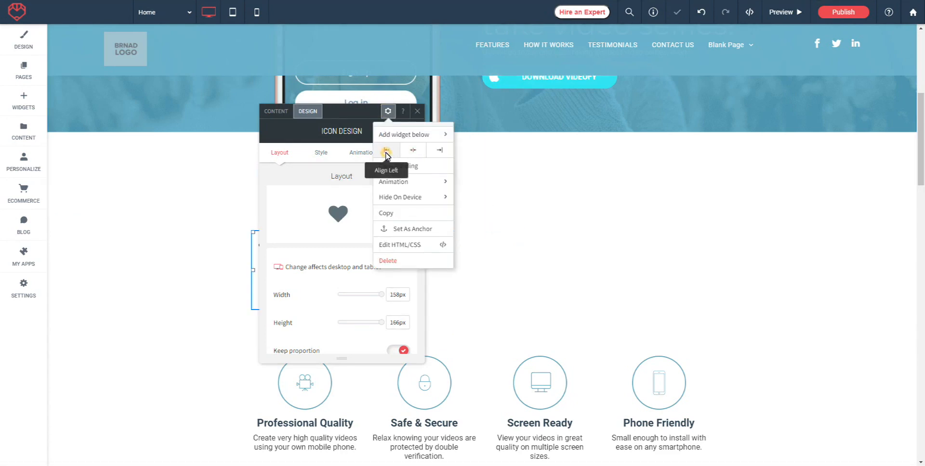
drag(337, 112, 563, 105)
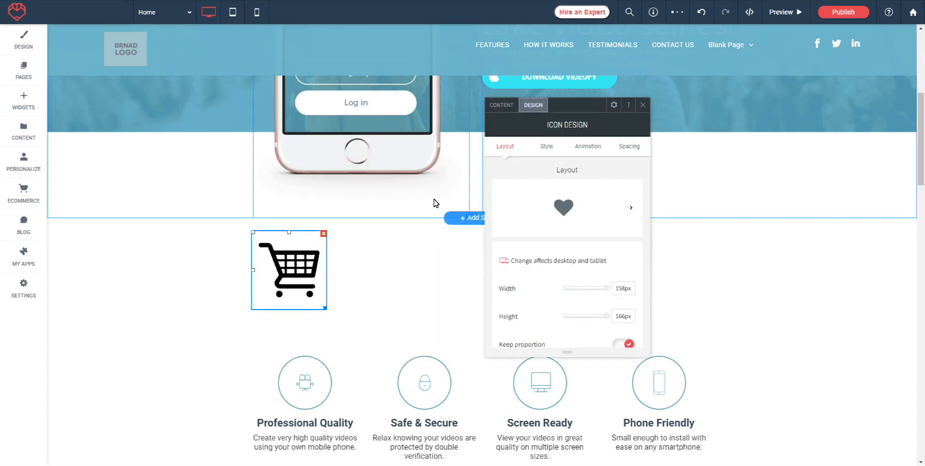
click(642, 105)
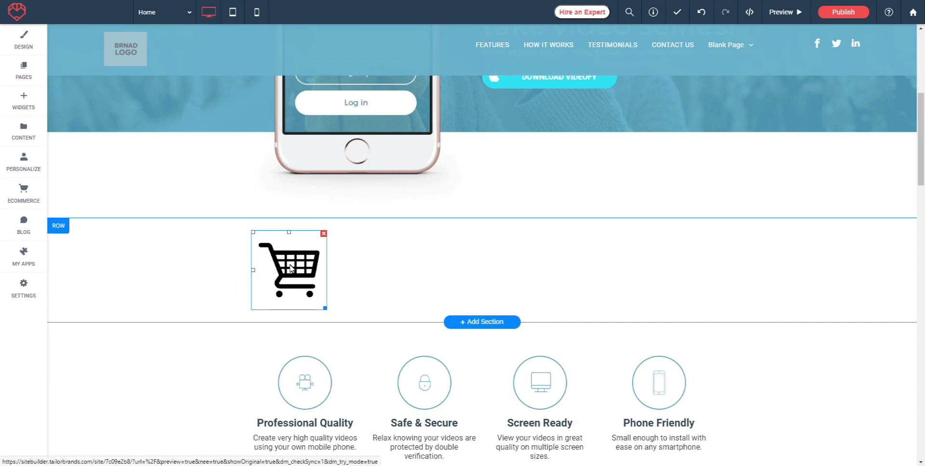
Open the shopping cart icon's design settings and view the available icon layouts
click(290, 268)
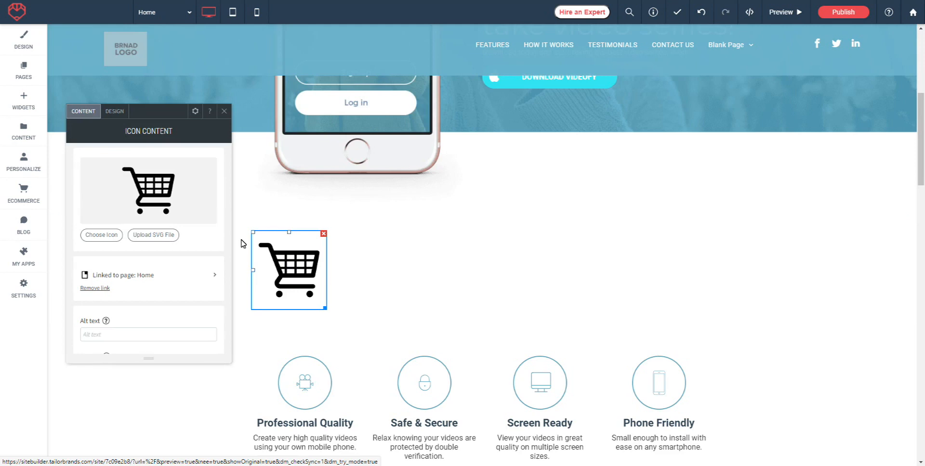
click(114, 111)
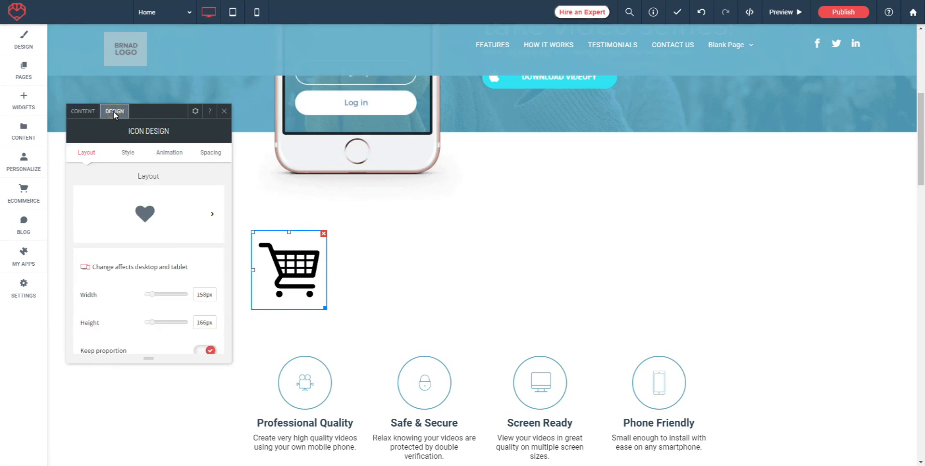
click(212, 215)
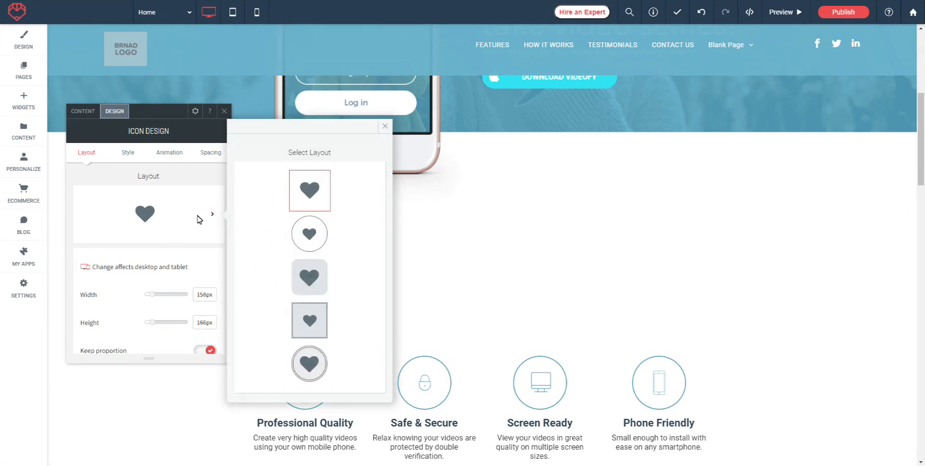
click(210, 266)
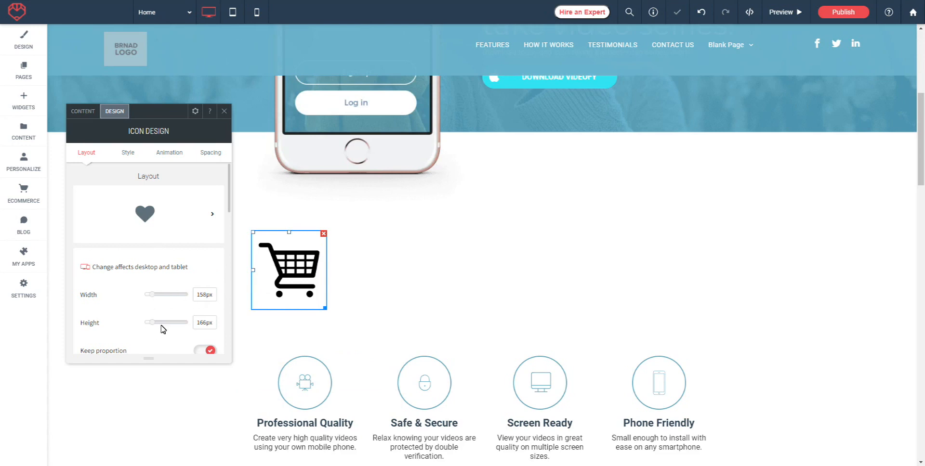
Resize the shopping cart icon to 144 px wide and 152 px high, leaving Keep proportion enabled
drag(324, 309, 316, 298)
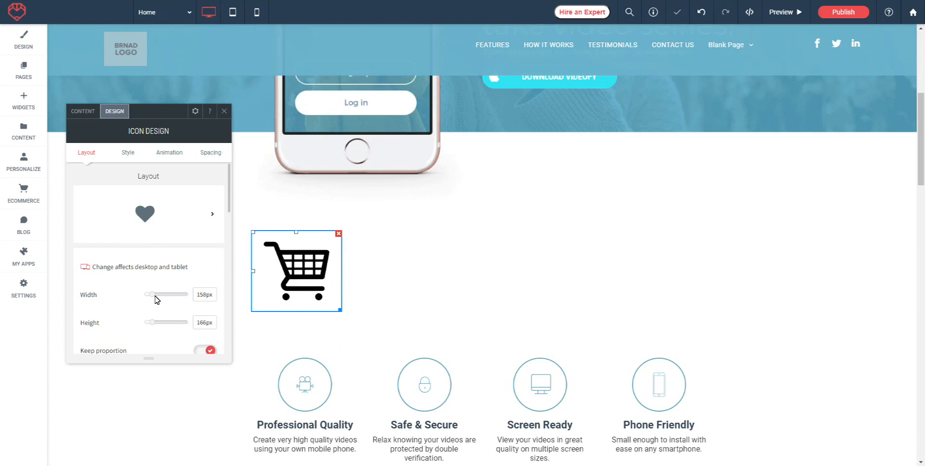
drag(153, 295, 155, 324)
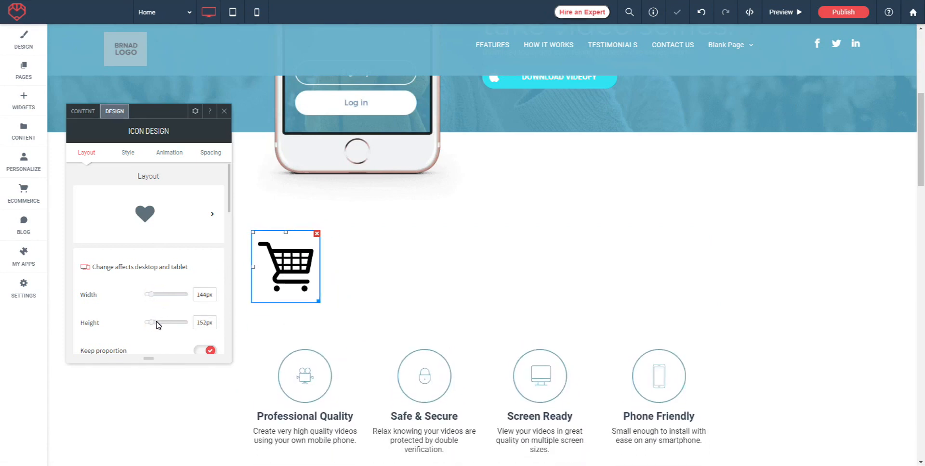
scroll(111, 289, down, 2)
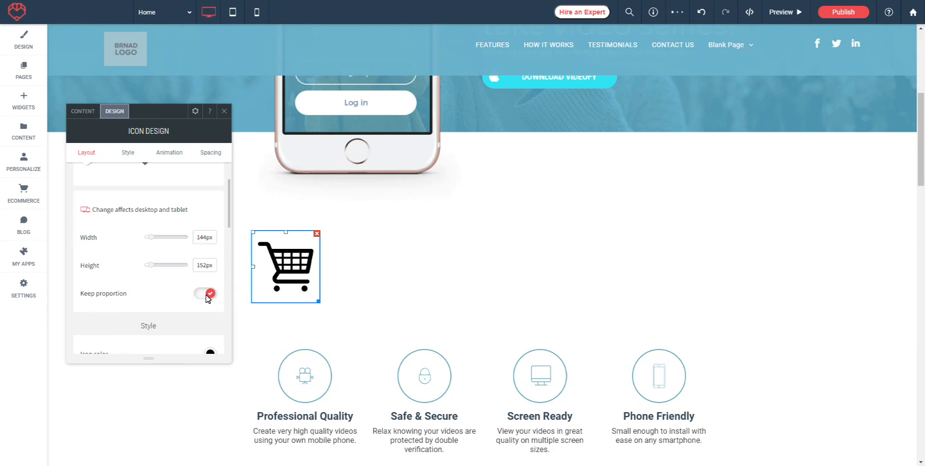
click(197, 300)
click(207, 297)
scroll(159, 284, down, 3)
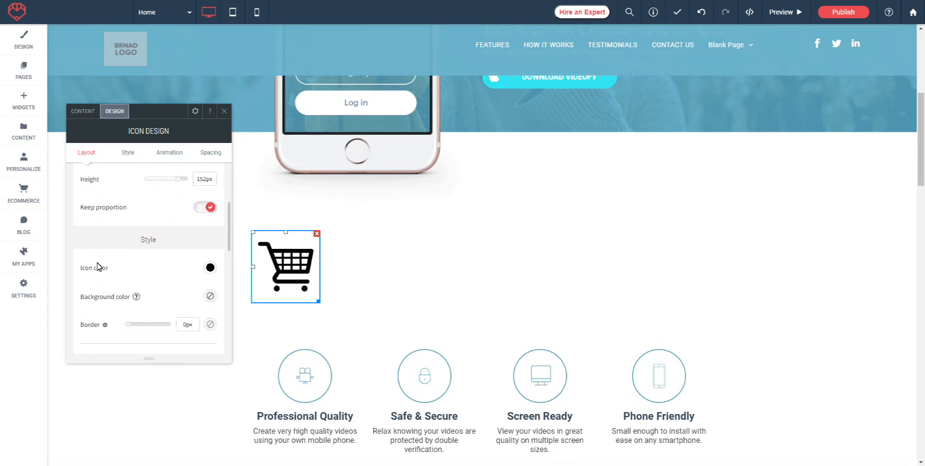
Set the shopping cart icon's color to the recently used light blue, #71b8ca
click(210, 268)
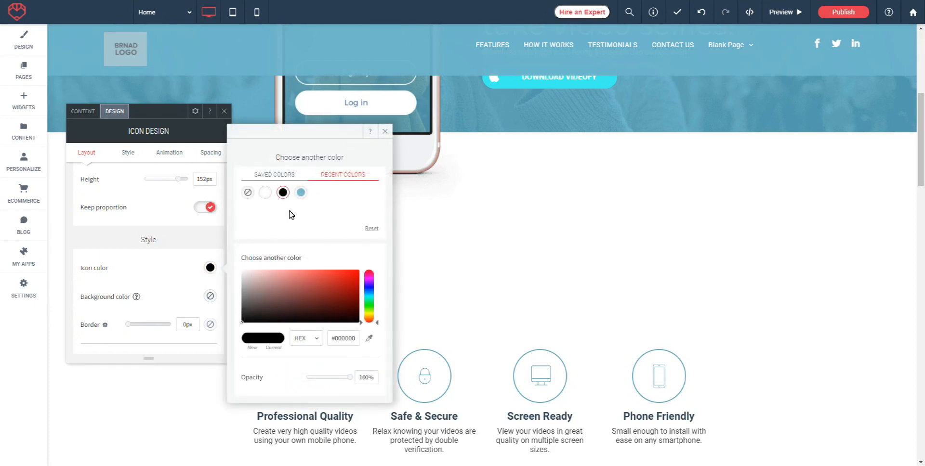
click(301, 194)
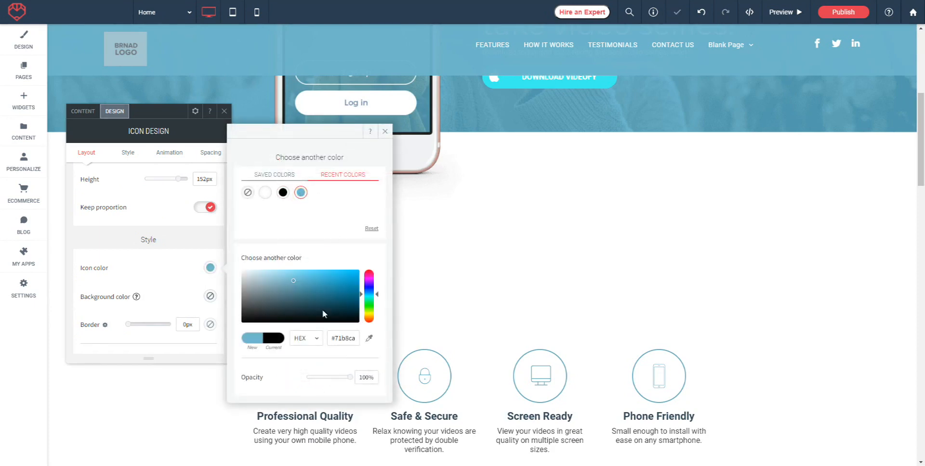
click(385, 132)
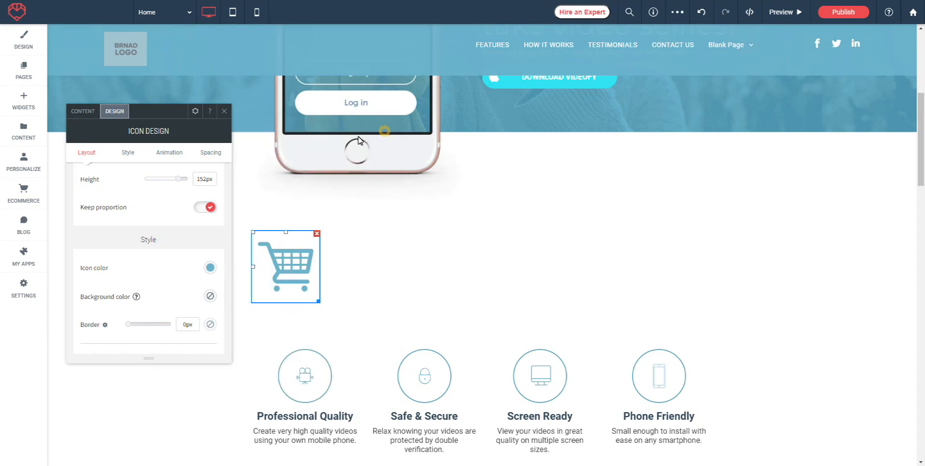
Try a white and a black background color for the shopping cart icon
scroll(166, 272, down, 1)
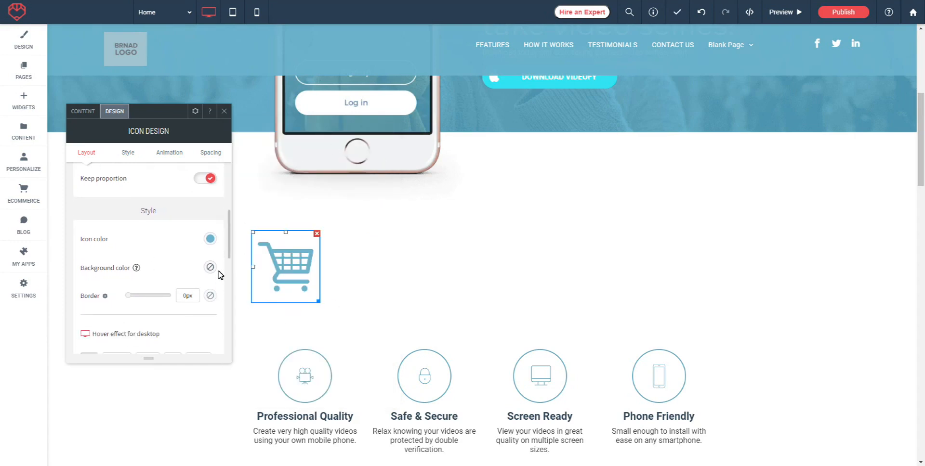
click(210, 268)
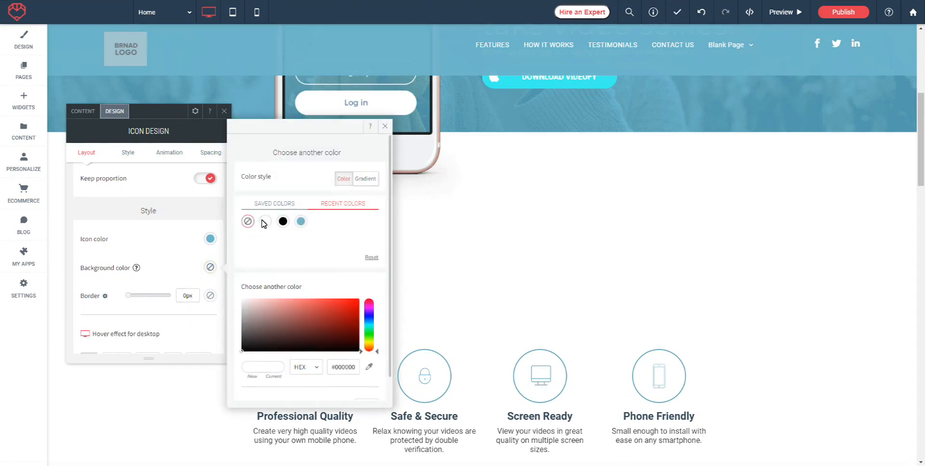
click(265, 221)
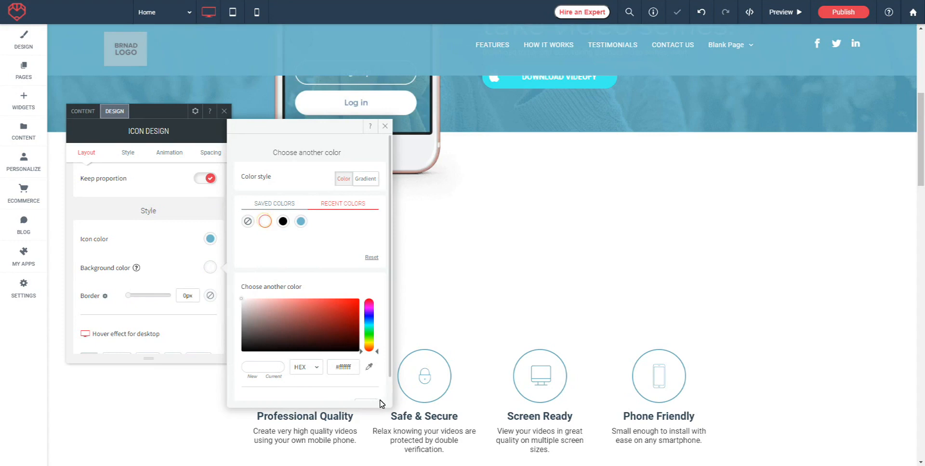
click(283, 222)
click(385, 126)
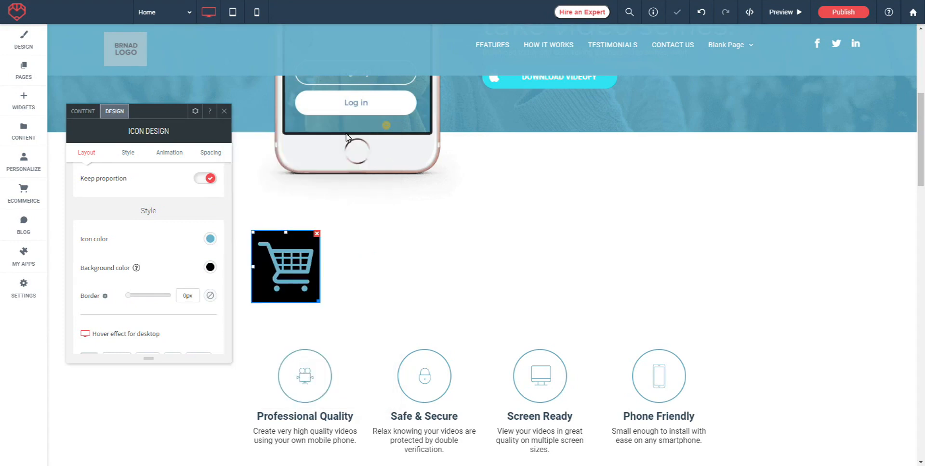
Remove the shopping cart icon's background color by choosing the no-color option
click(210, 268)
click(247, 221)
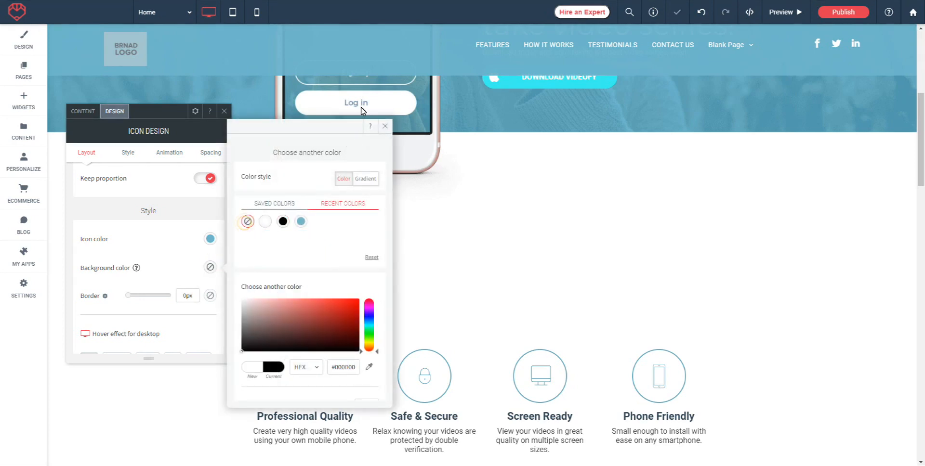
click(386, 128)
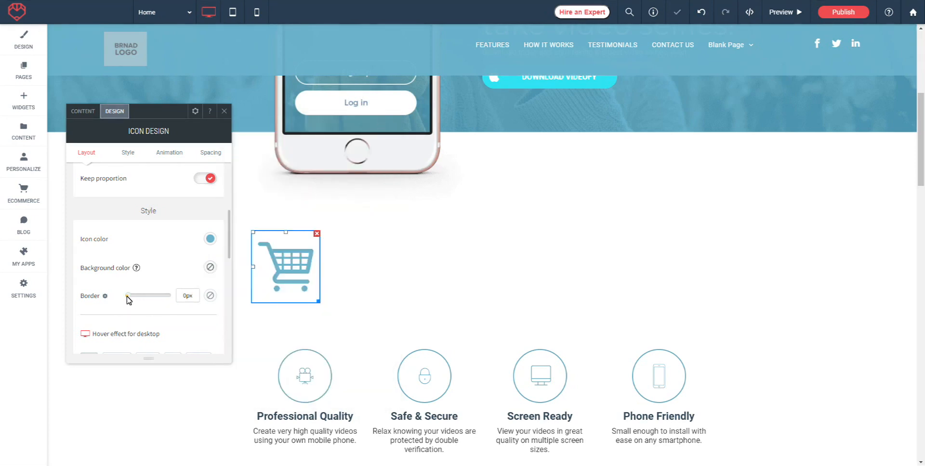
Give the icon a 2 px border, and try the Zoom out desktop hover effect before choosing Grayscale
drag(129, 297, 132, 295)
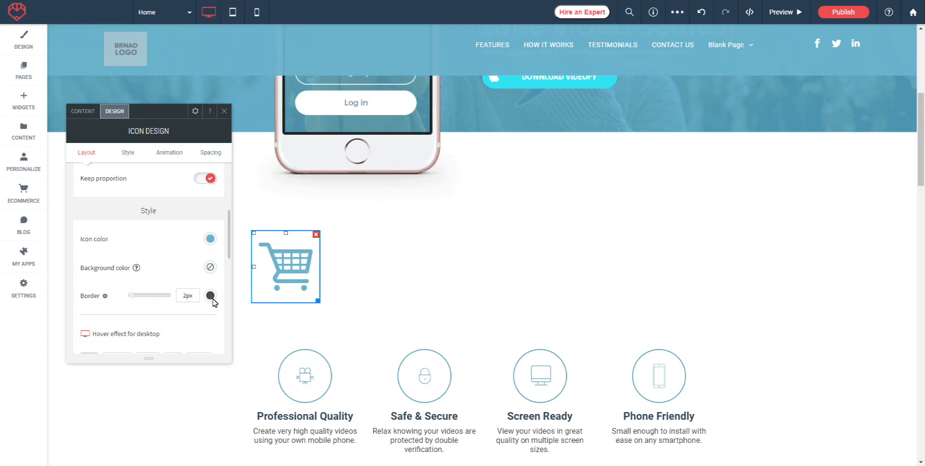
scroll(122, 282, down, 1)
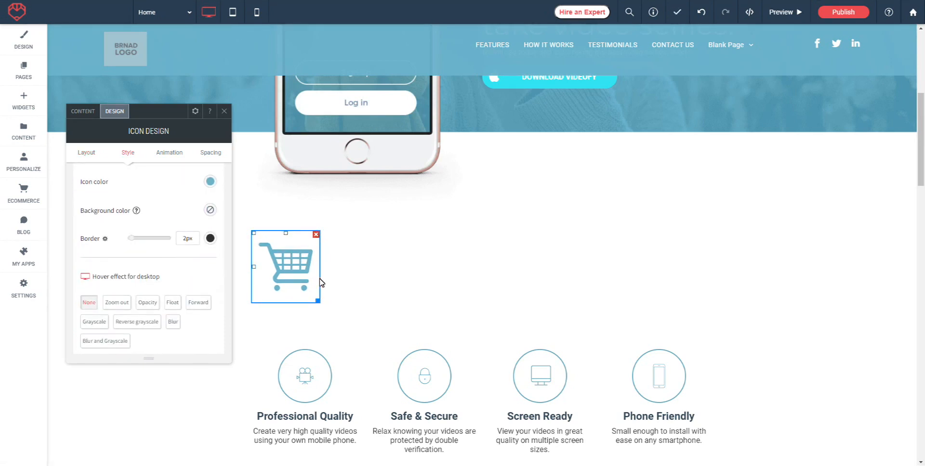
click(118, 303)
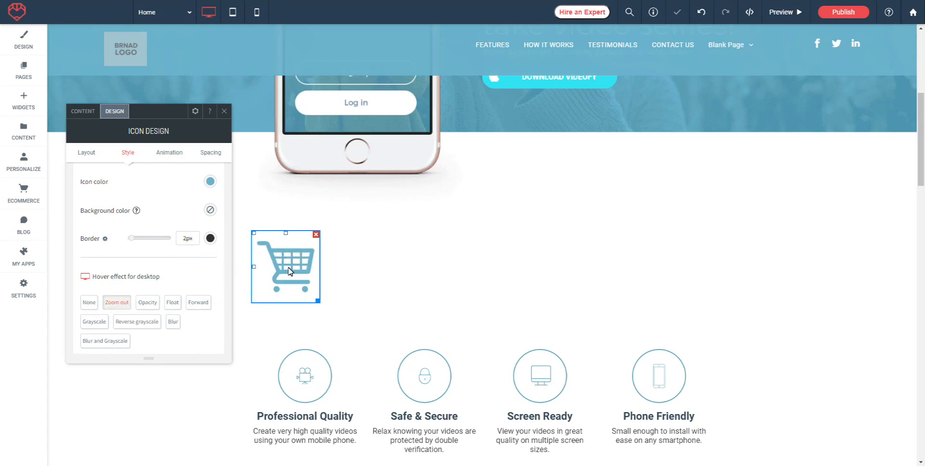
click(94, 321)
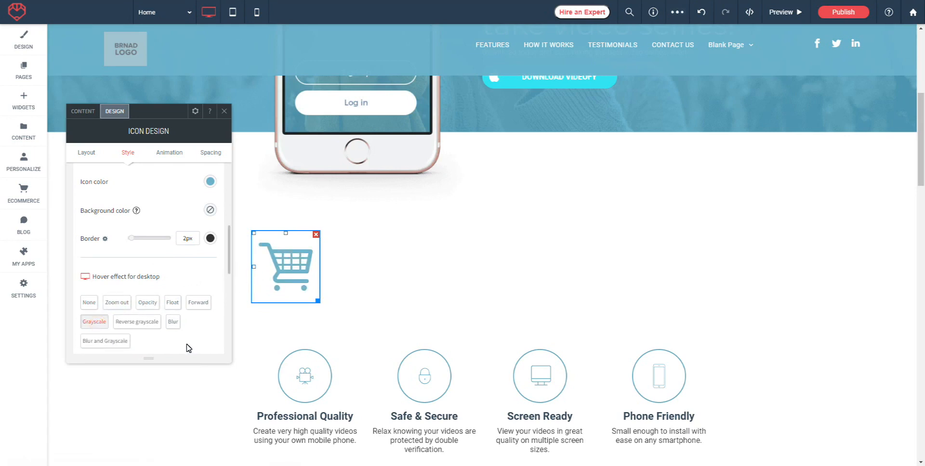
Expand the additional design options and set the icon's hover color to black, #000000
scroll(177, 277, down, 3)
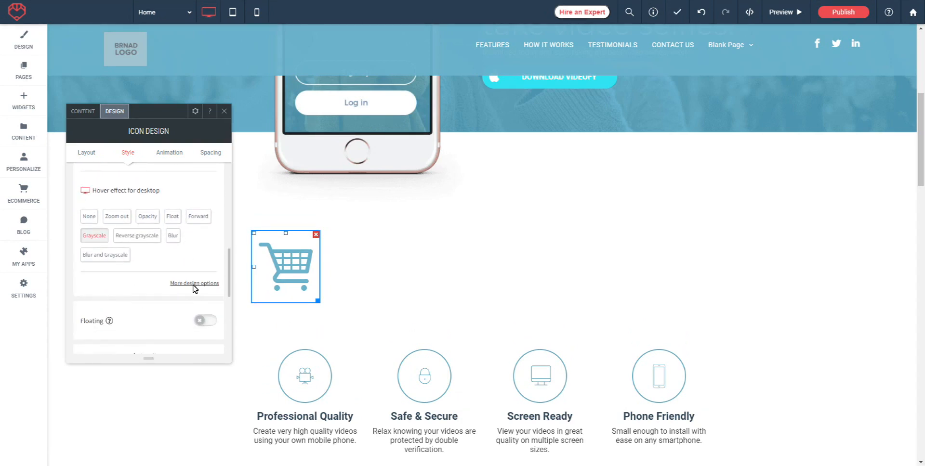
click(194, 283)
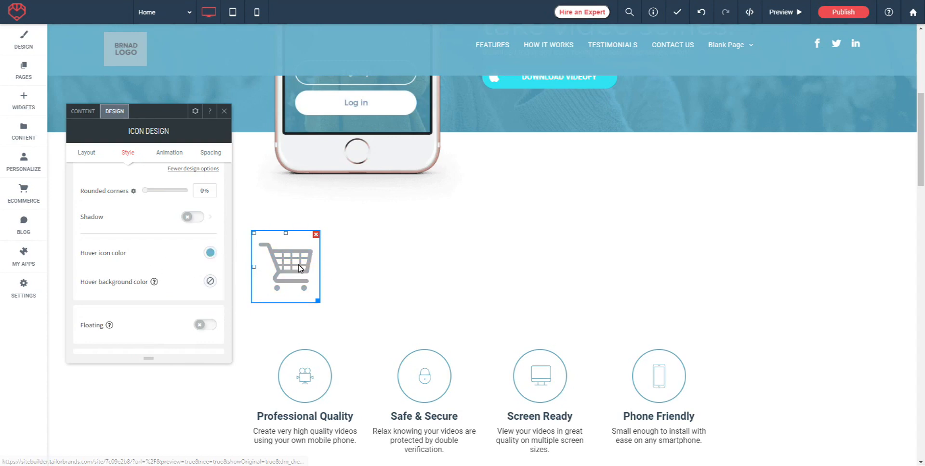
click(210, 252)
click(283, 187)
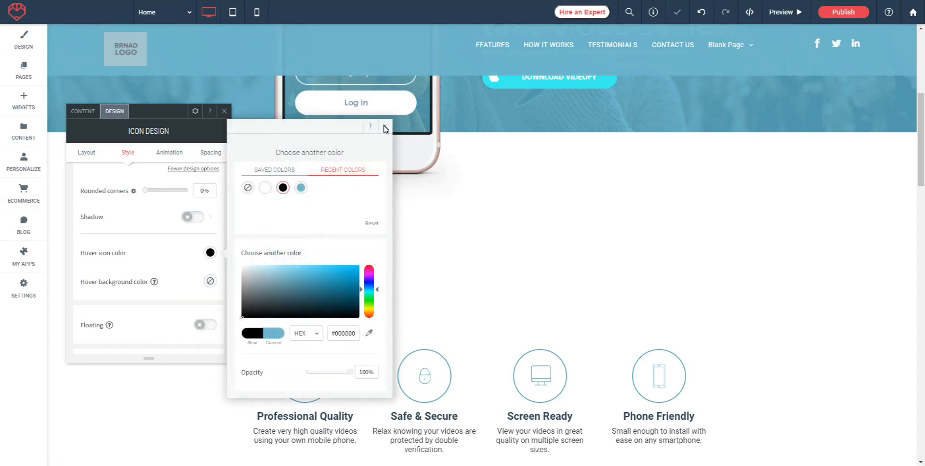
click(384, 126)
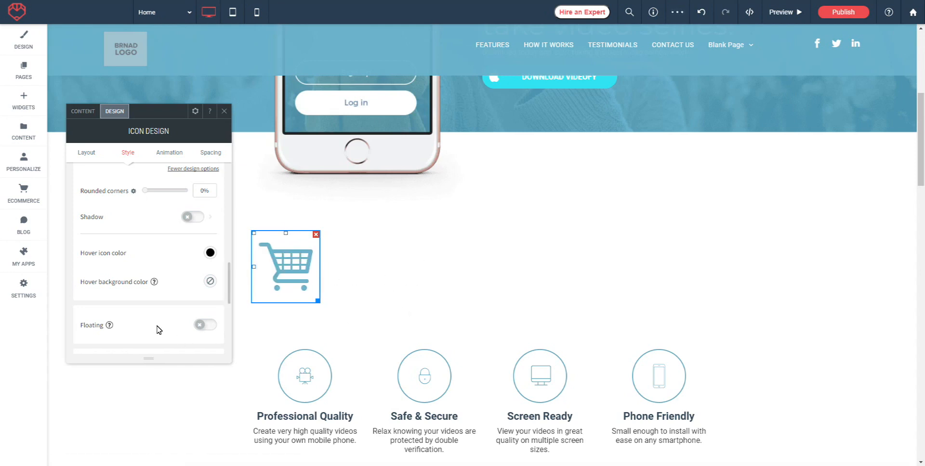
Enable Floating for the shopping cart icon and check how it behaves while moving through the page
scroll(164, 226, down, 1)
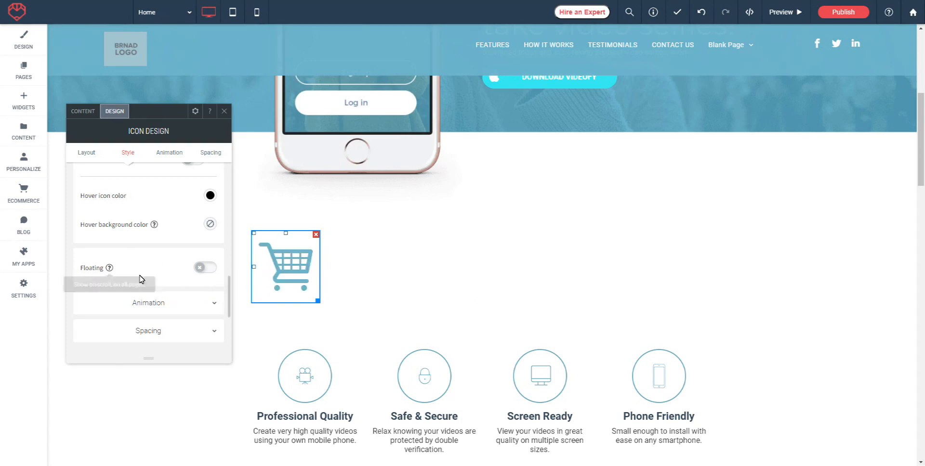
click(212, 268)
scroll(202, 270, down, 2)
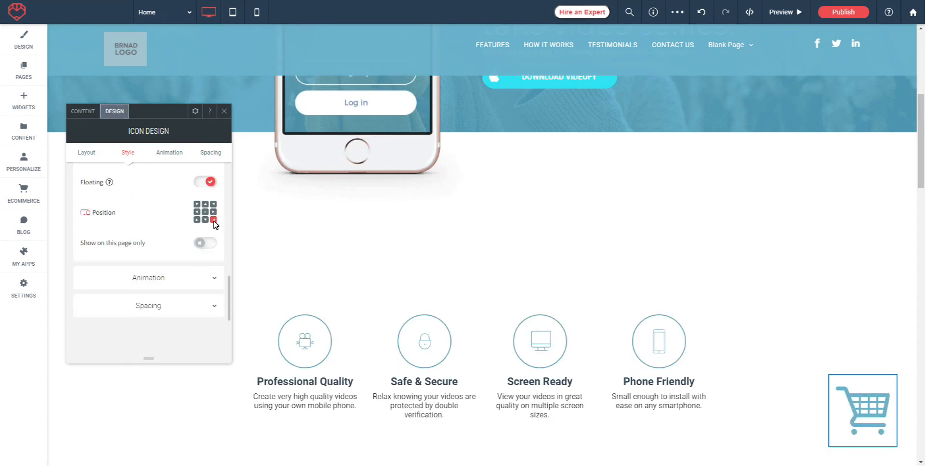
scroll(783, 354, down, 5)
scroll(781, 365, up, 5)
scroll(782, 365, up, 4)
scroll(771, 356, down, 5)
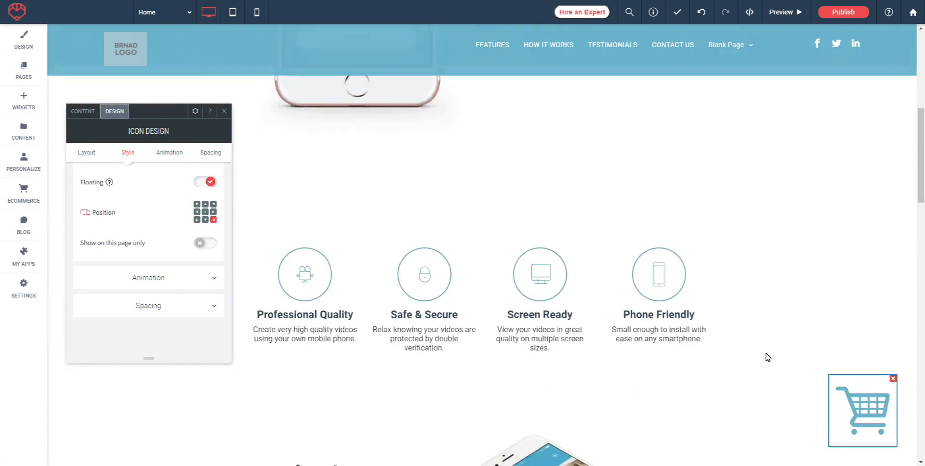
scroll(767, 355, up, 6)
scroll(763, 354, down, 5)
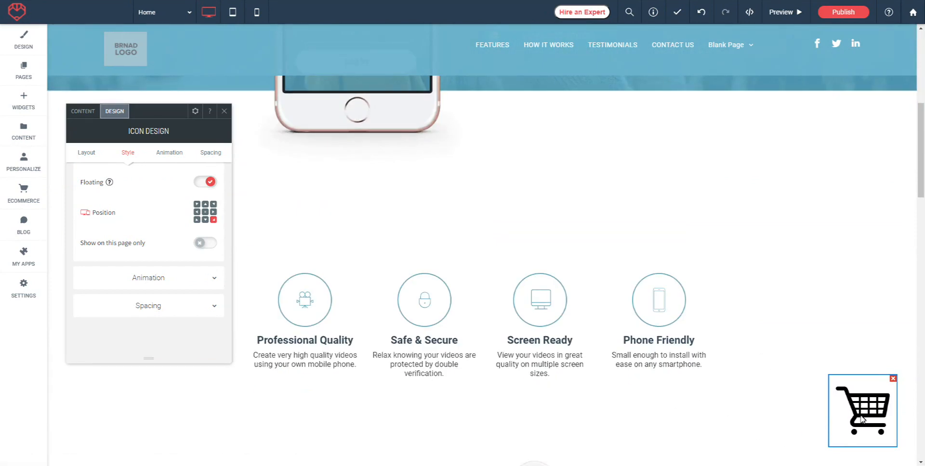
Try the floating icon in the page's upper corners, lower-left corner and bottom center, checking it along the page
click(213, 204)
drag(922, 154, 922, 244)
click(196, 204)
click(197, 219)
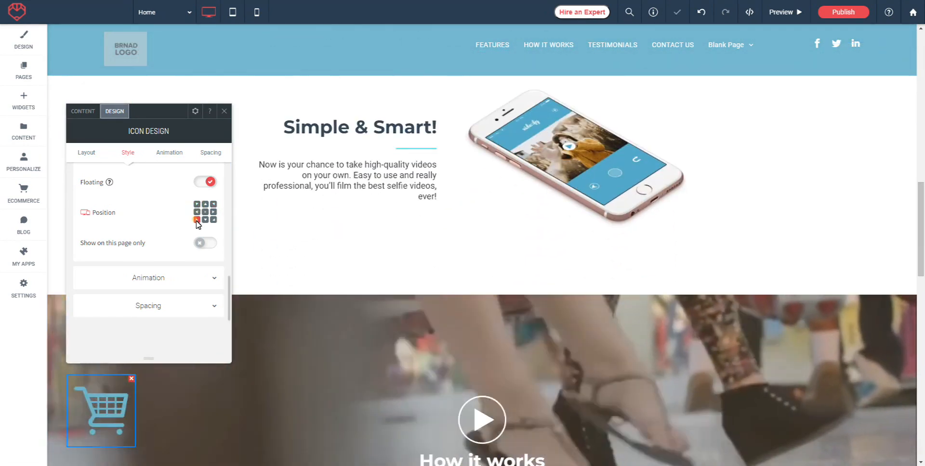
click(205, 220)
scroll(758, 220, down, 1)
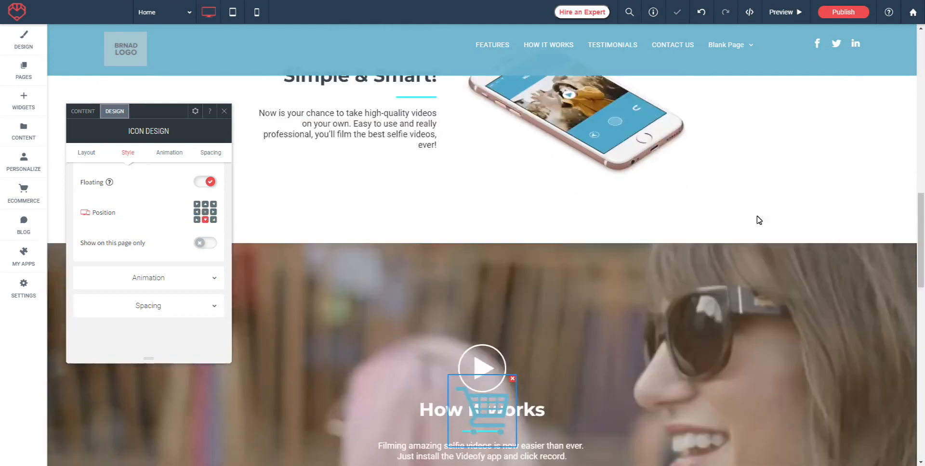
scroll(758, 220, down, 8)
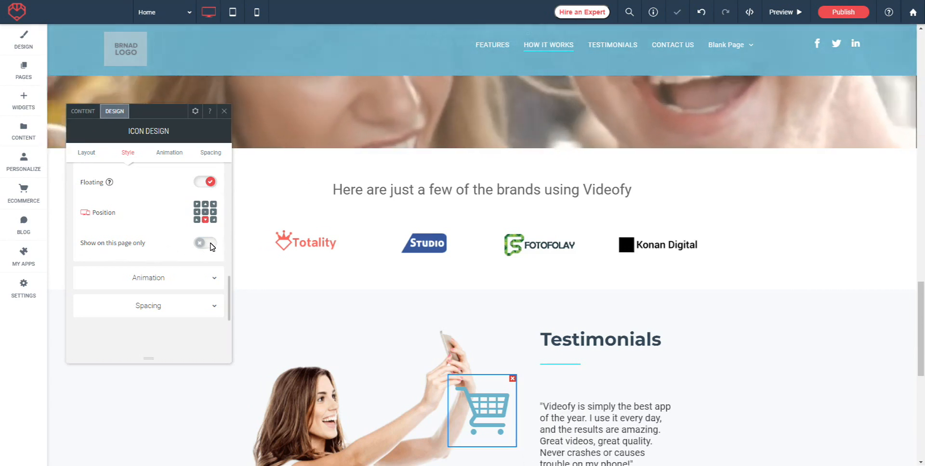
Turn Show on this page only on and off again, and disable Floating for the icon
click(207, 244)
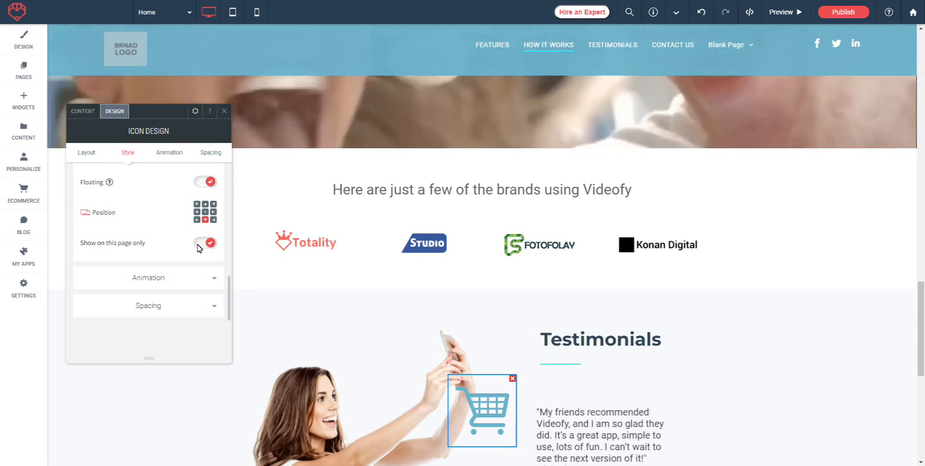
click(201, 246)
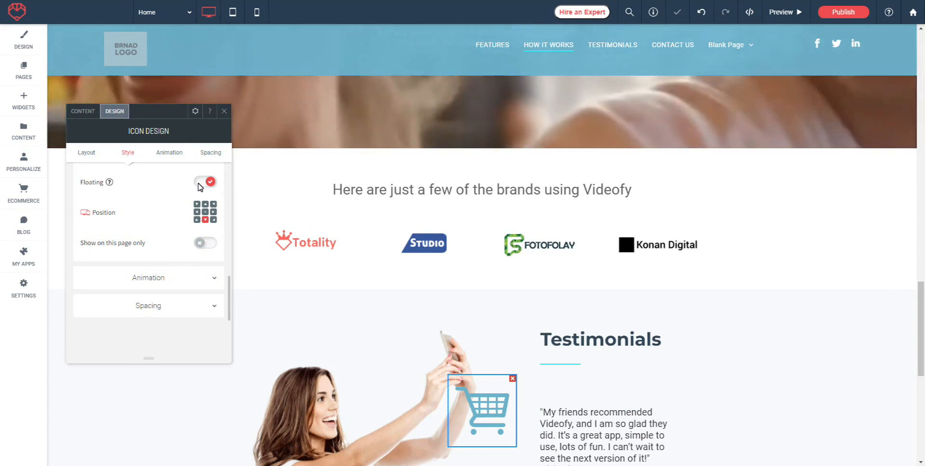
click(199, 183)
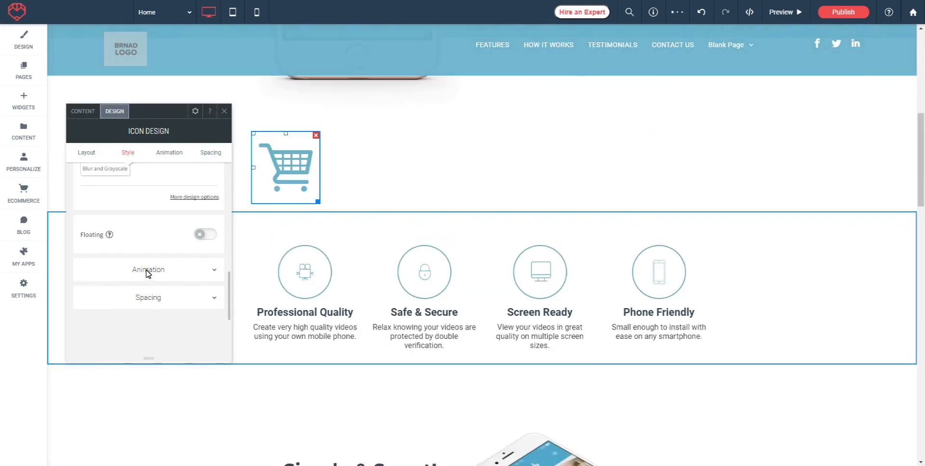
Expand the icon's animation settings and apply the Bounce in animation with the Entrance trigger
click(148, 270)
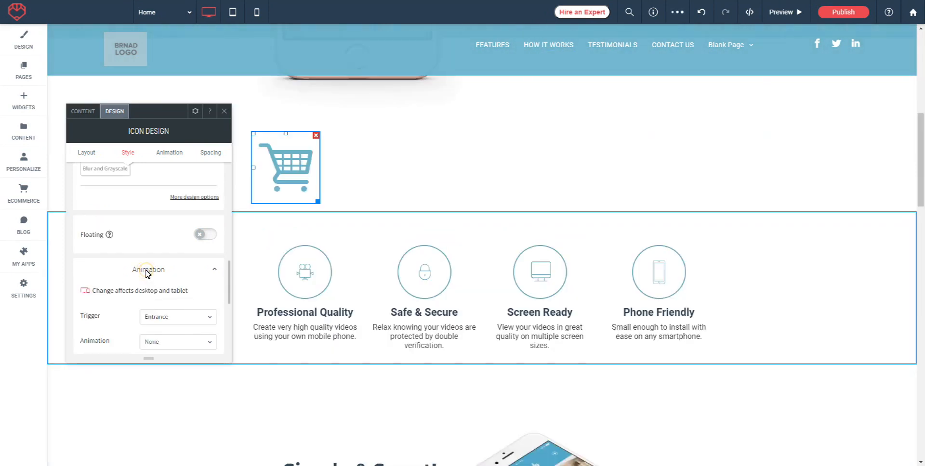
scroll(188, 270, down, 1)
scroll(458, 185, up, 3)
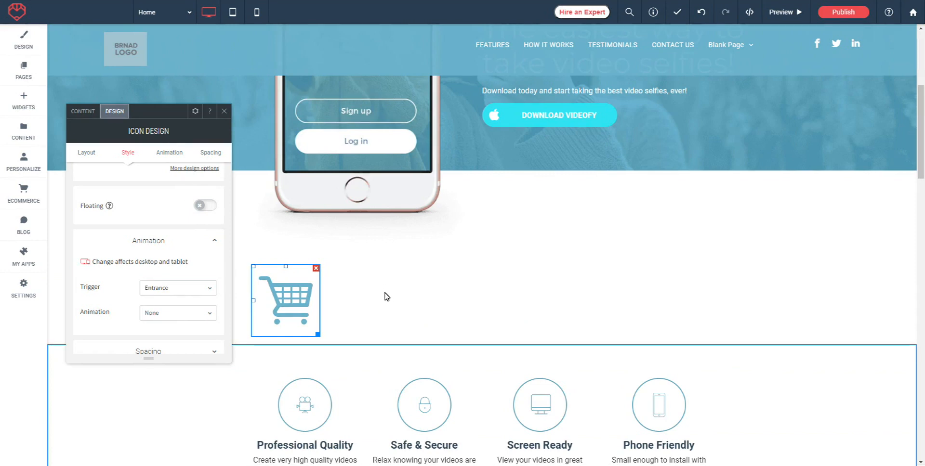
click(213, 292)
click(196, 267)
click(168, 314)
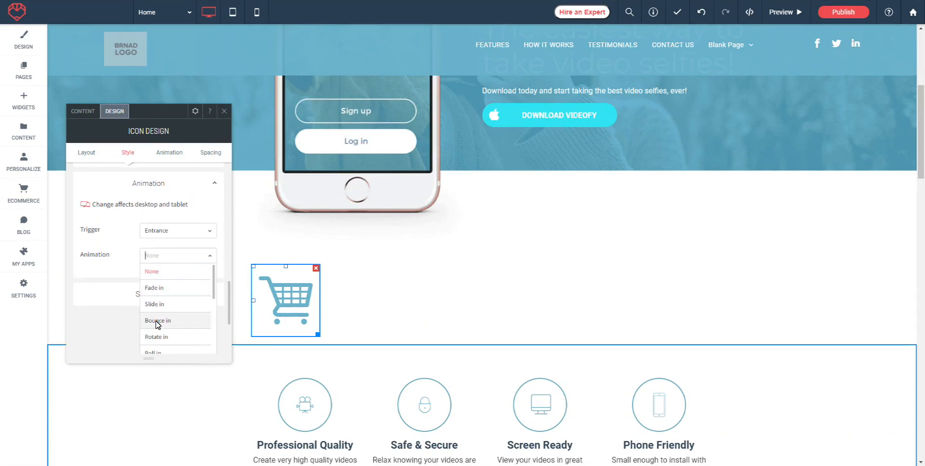
click(155, 322)
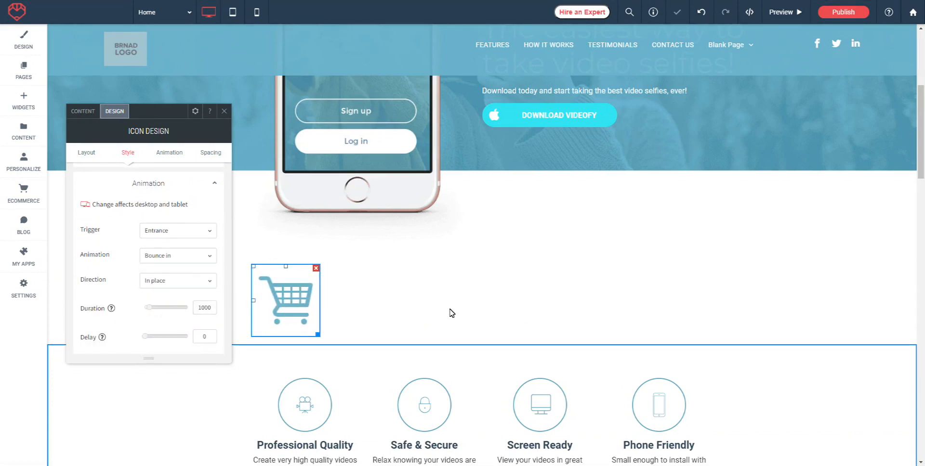
Set the Bounce in animation's direction to From bottom and view its duration, delay and intensity settings
click(212, 285)
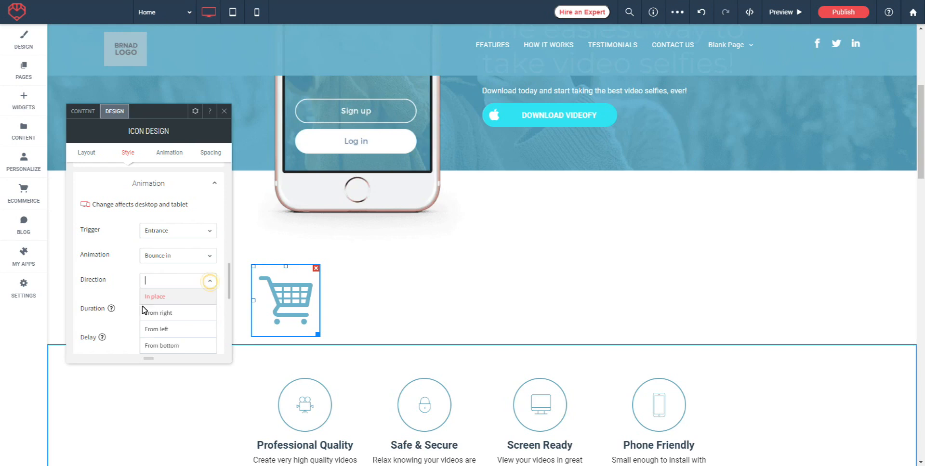
click(160, 316)
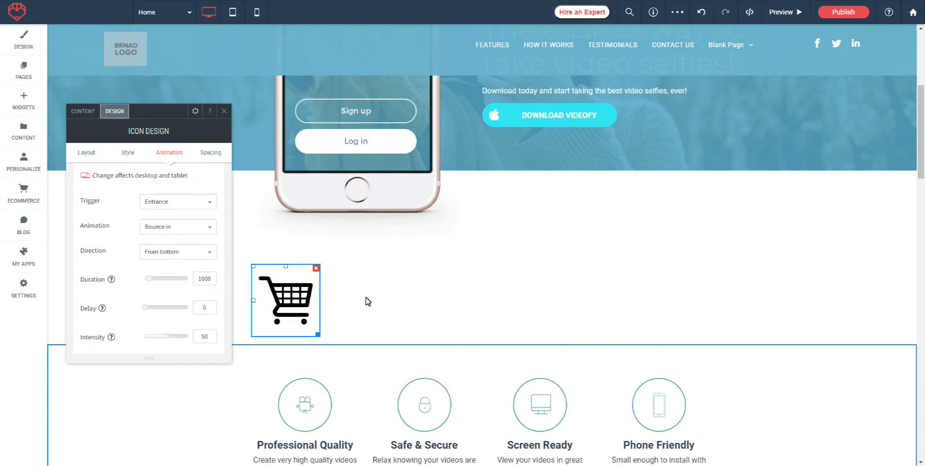
scroll(169, 247, down, 1)
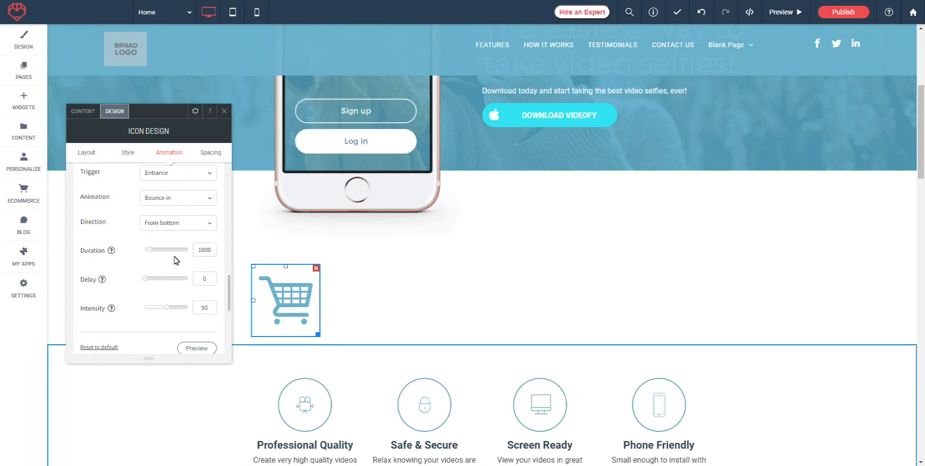
scroll(149, 319, down, 2)
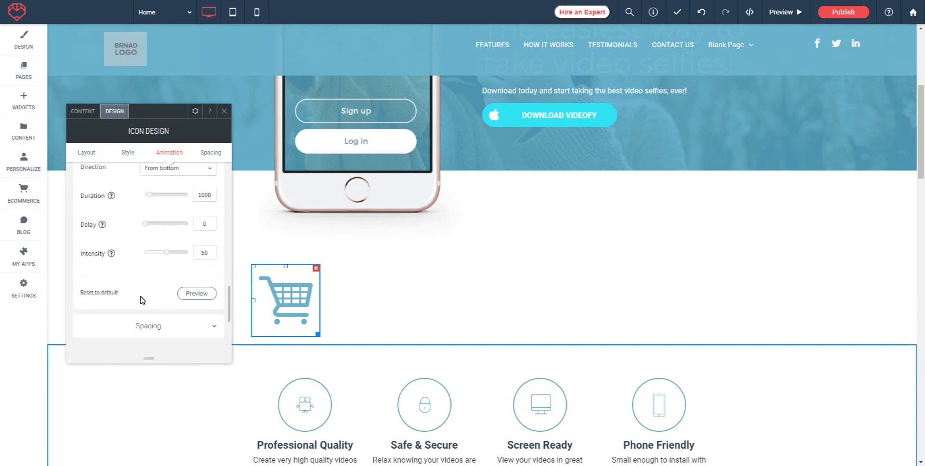
Preview the cart icon's Bounce in animation and review its padding settings
click(197, 293)
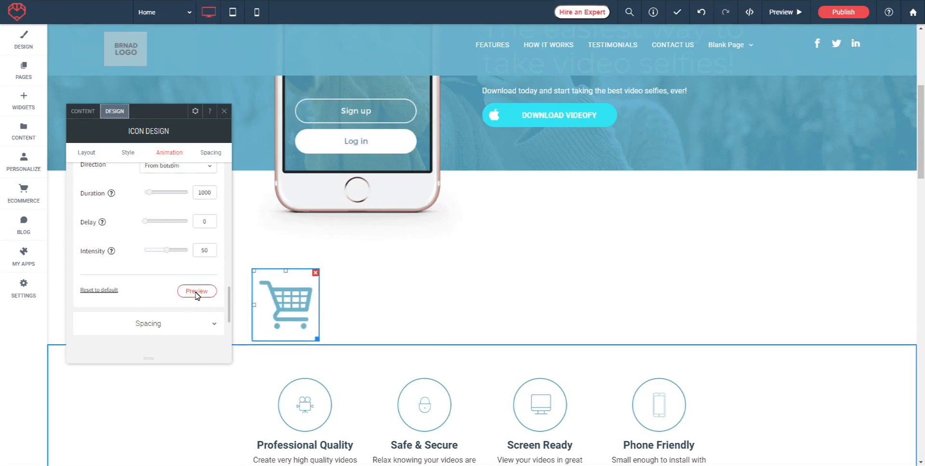
scroll(143, 269, down, 2)
click(146, 266)
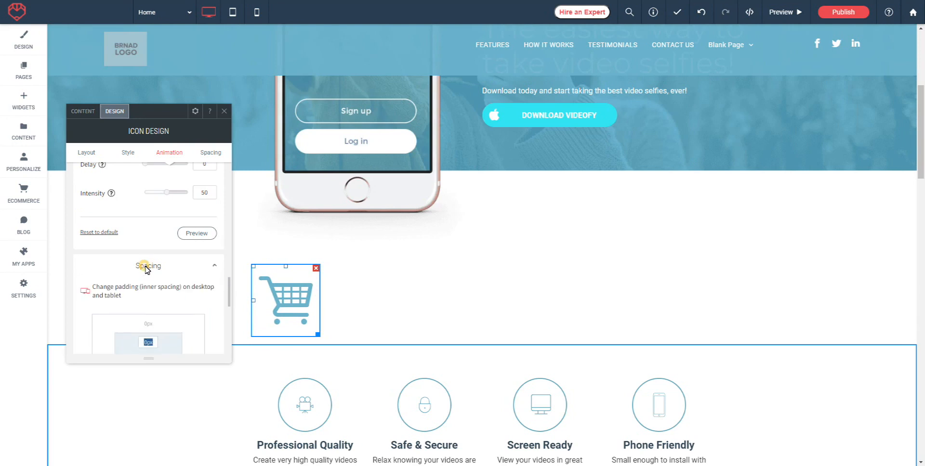
scroll(415, 298, down, 3)
scroll(149, 279, down, 4)
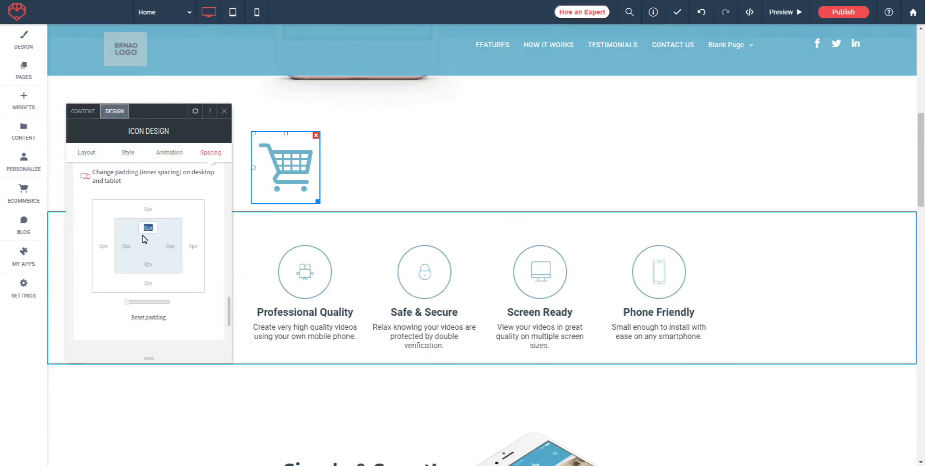
click(298, 172)
scroll(509, 176, up, 1)
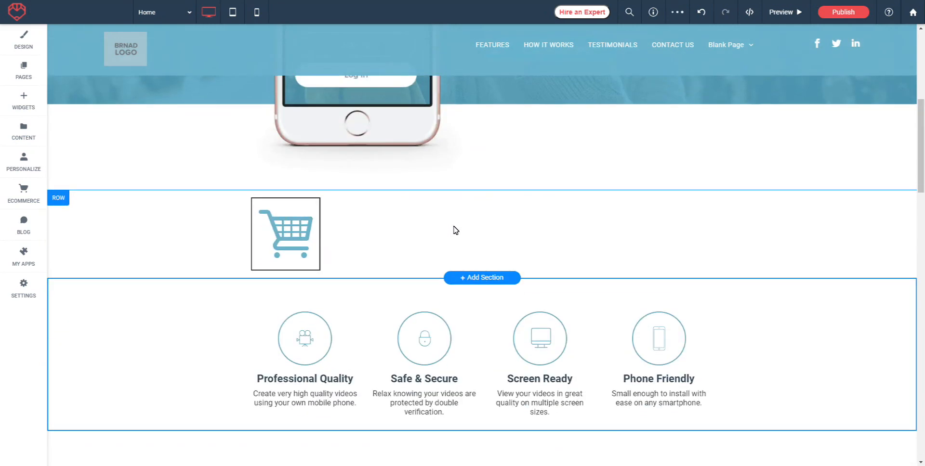
Add a second column to the row beside the cart icon's column
click(55, 199)
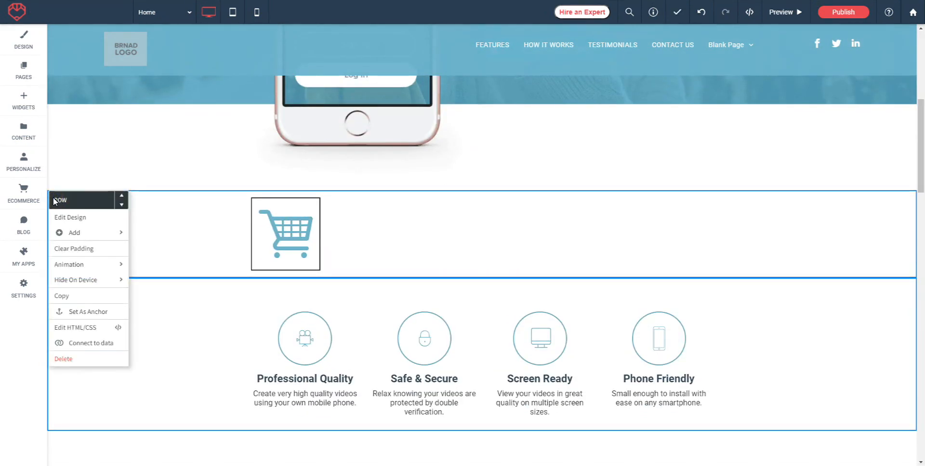
click(435, 239)
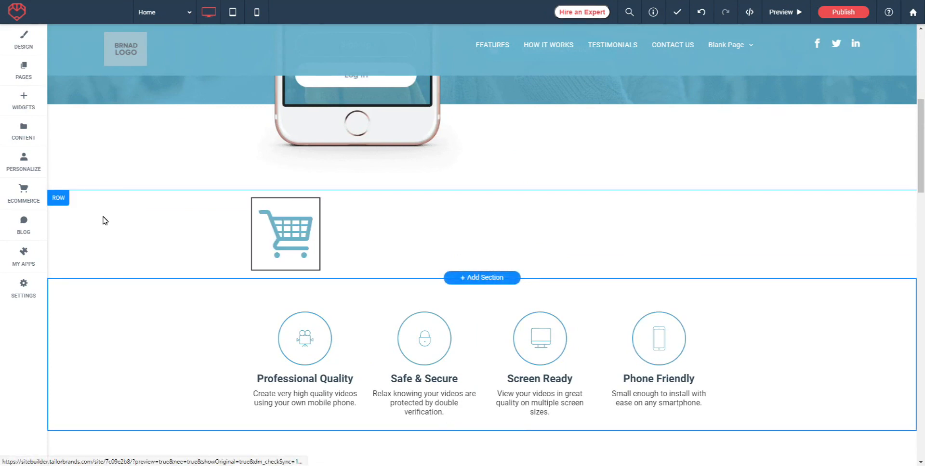
click(337, 213)
mouse_move(367, 252)
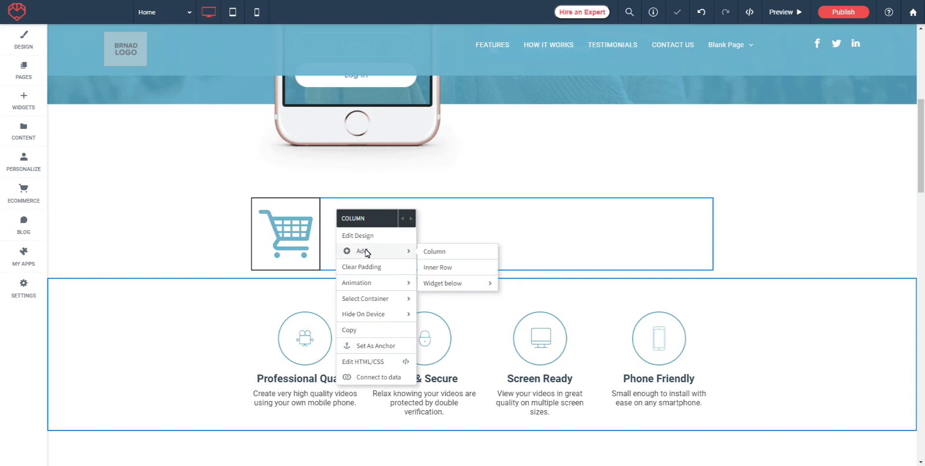
click(434, 252)
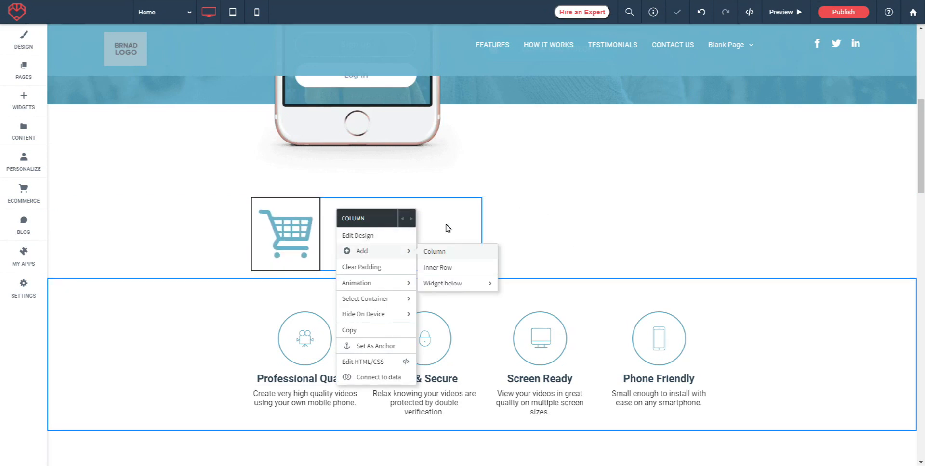
click(554, 223)
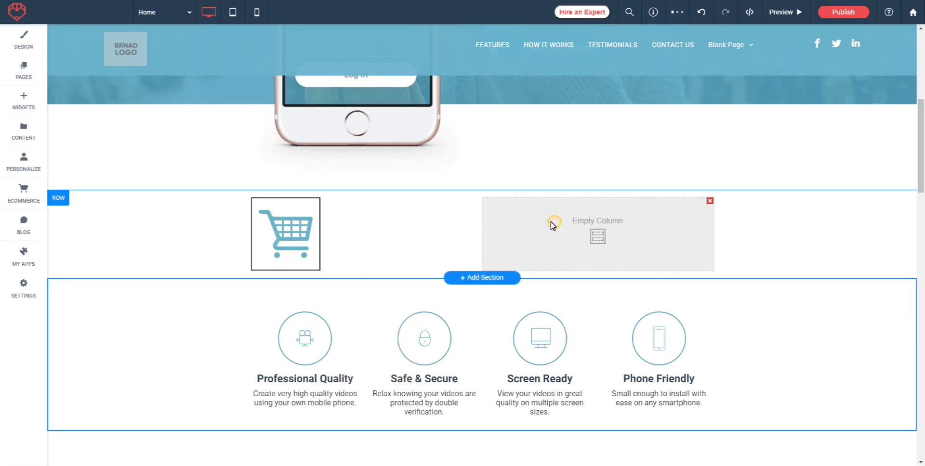
Place an Icon widget in the empty column and close its content settings
click(385, 229)
click(430, 229)
click(630, 237)
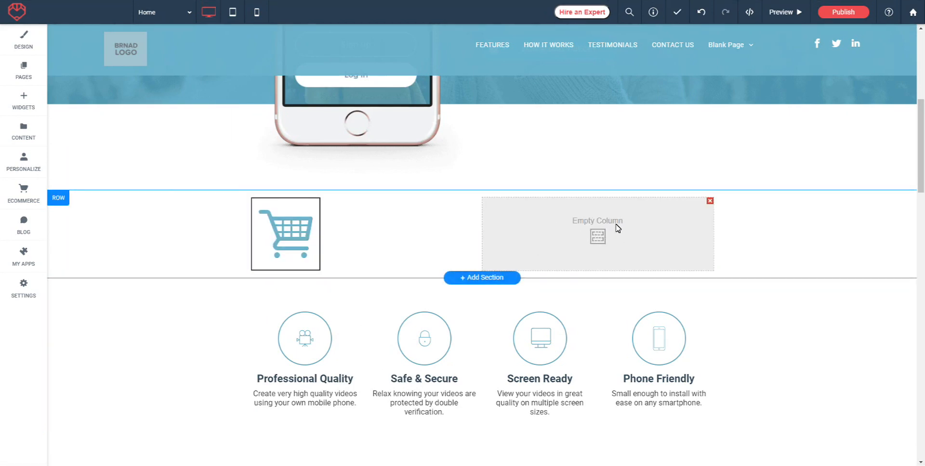
click(24, 101)
drag(169, 256, 565, 233)
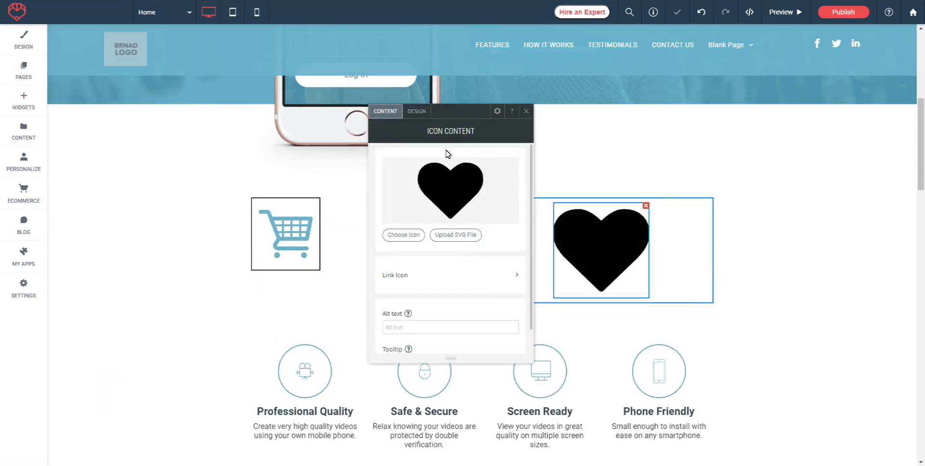
click(525, 111)
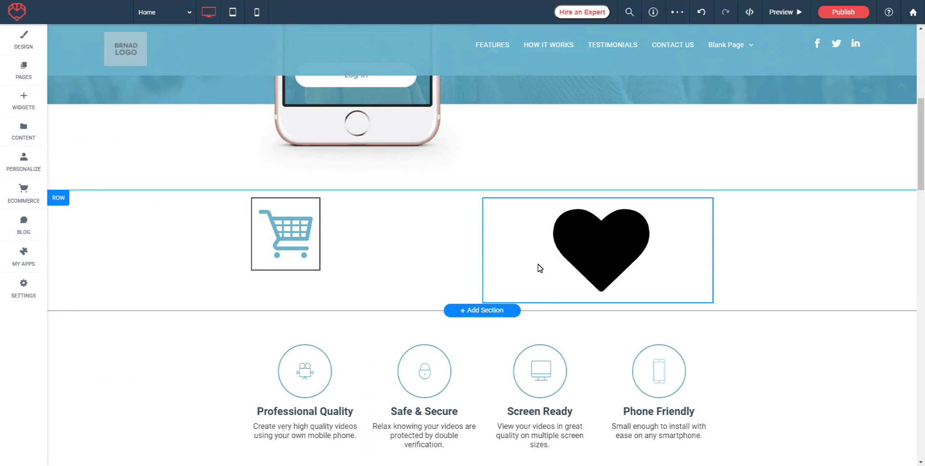
Align the cart icon to the center of its column
click(284, 235)
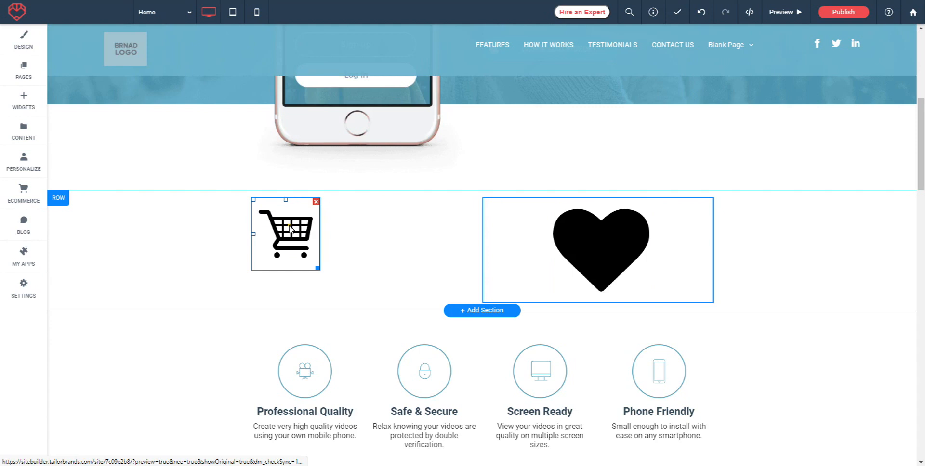
right_click(290, 230)
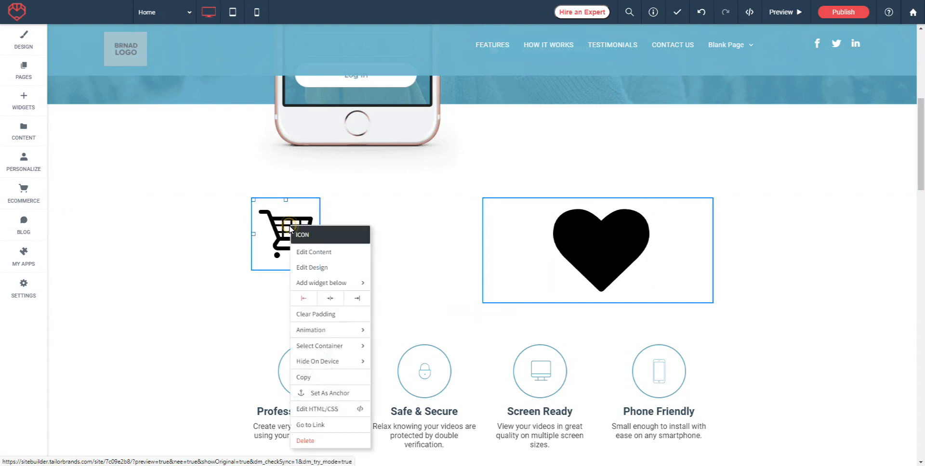
click(312, 267)
click(195, 110)
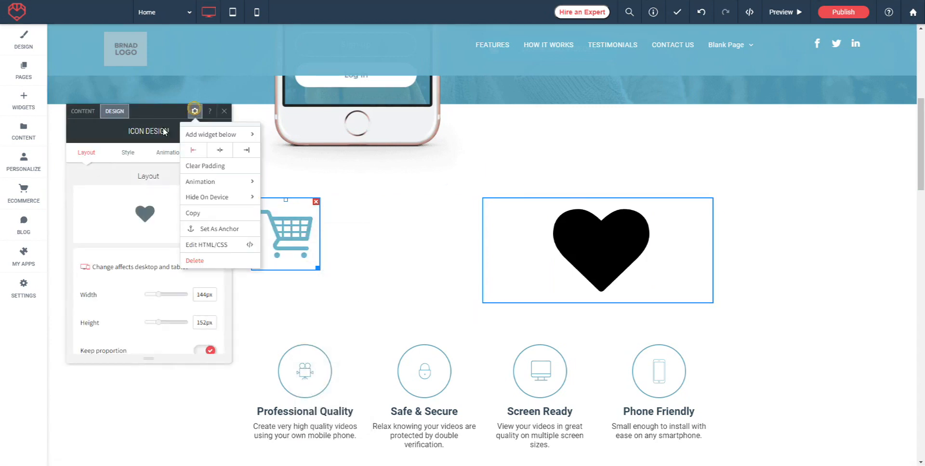
click(220, 150)
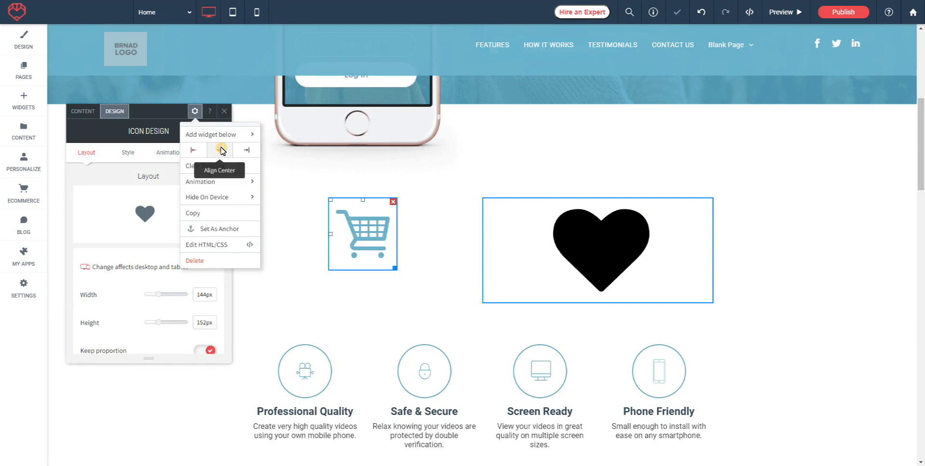
click(224, 110)
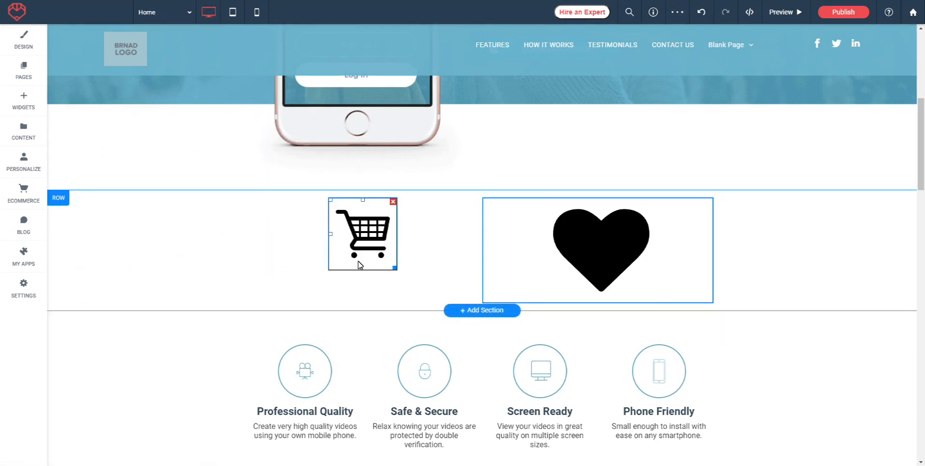
Enlarge the cart icon on the page until it is nearly as tall as the heart icon's column
drag(395, 269, 419, 299)
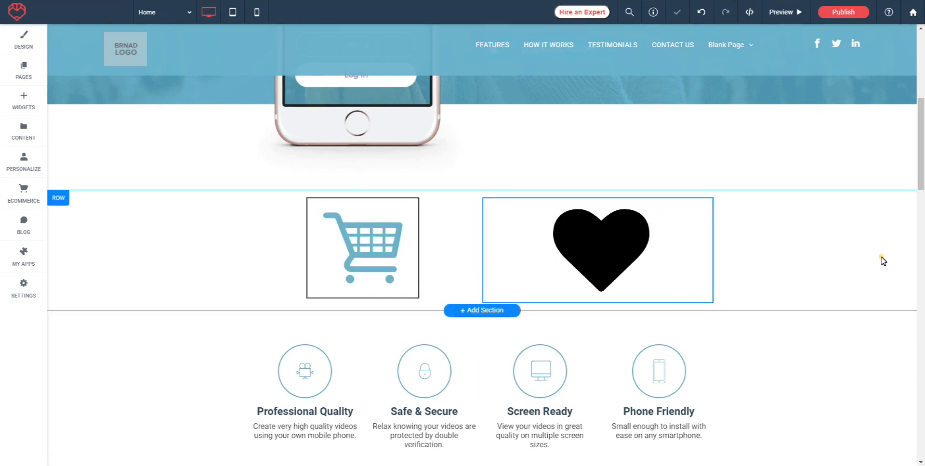
click(882, 259)
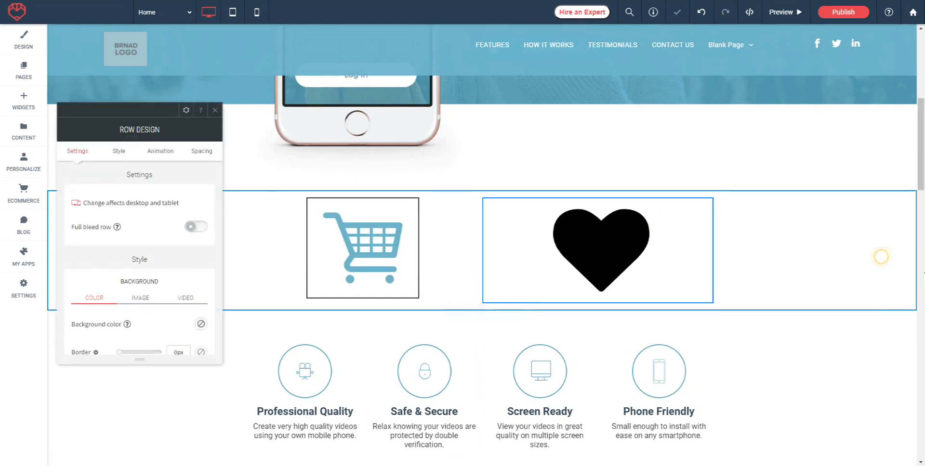
click(214, 111)
click(312, 234)
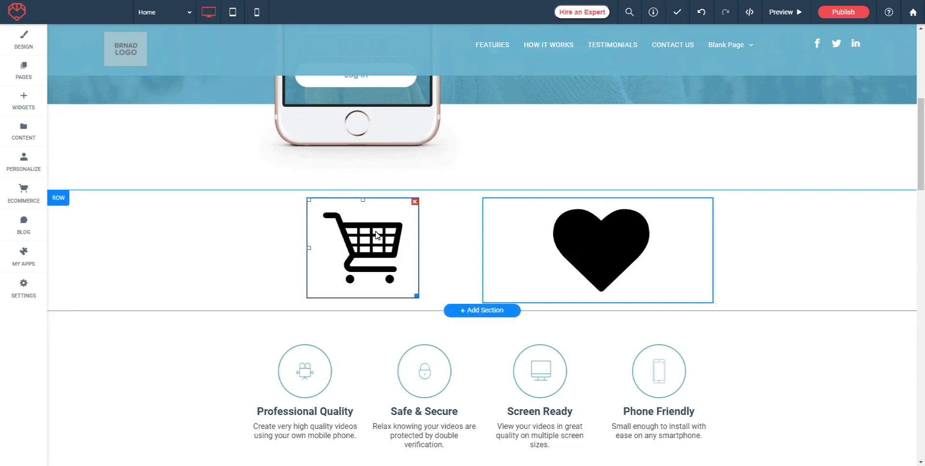
Delete the row that holds the cart and heart icons
scroll(834, 257, down, 3)
scroll(833, 258, up, 2)
scroll(805, 297, down, 1)
click(60, 133)
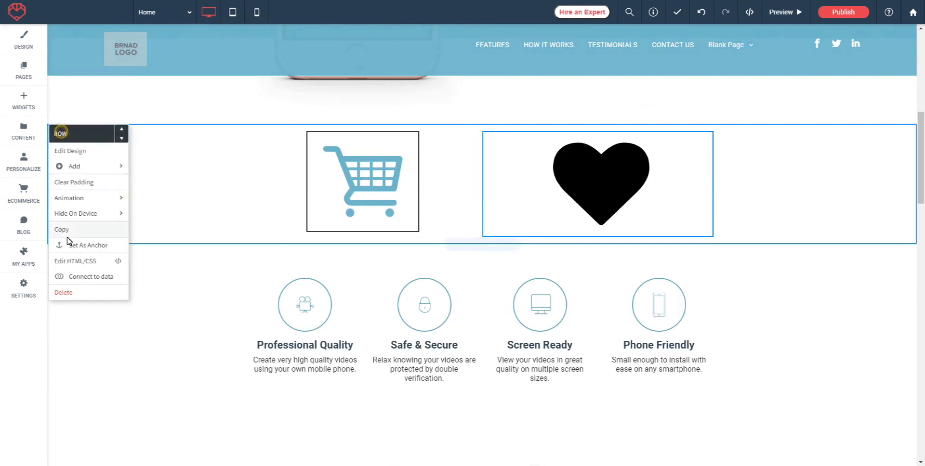
click(63, 293)
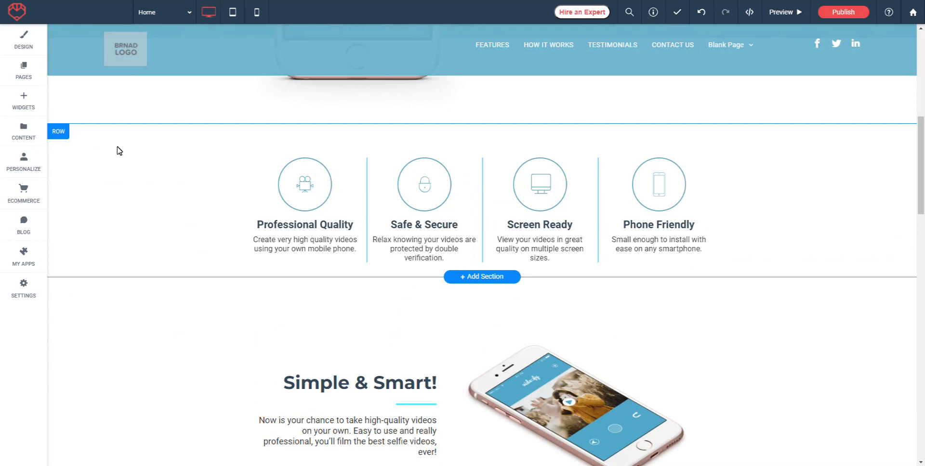
Replace the camera icon above Professional Quality with an envelope icon
click(304, 191)
click(309, 193)
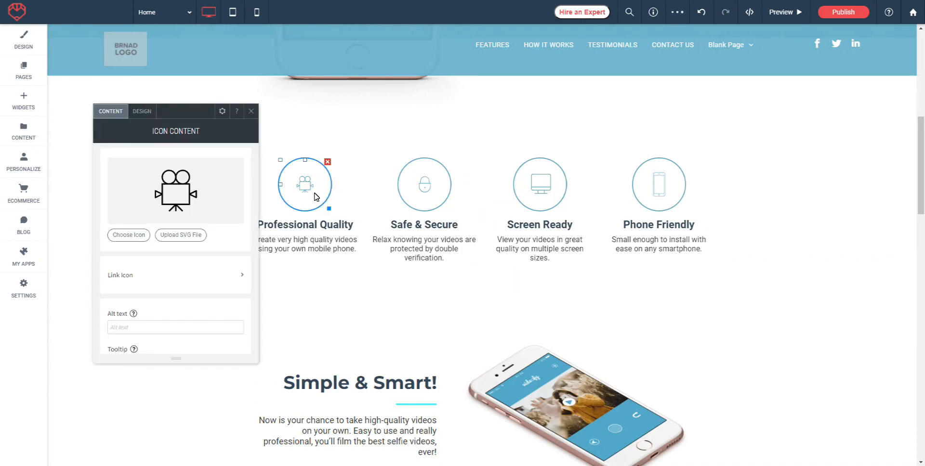
click(130, 236)
click(281, 248)
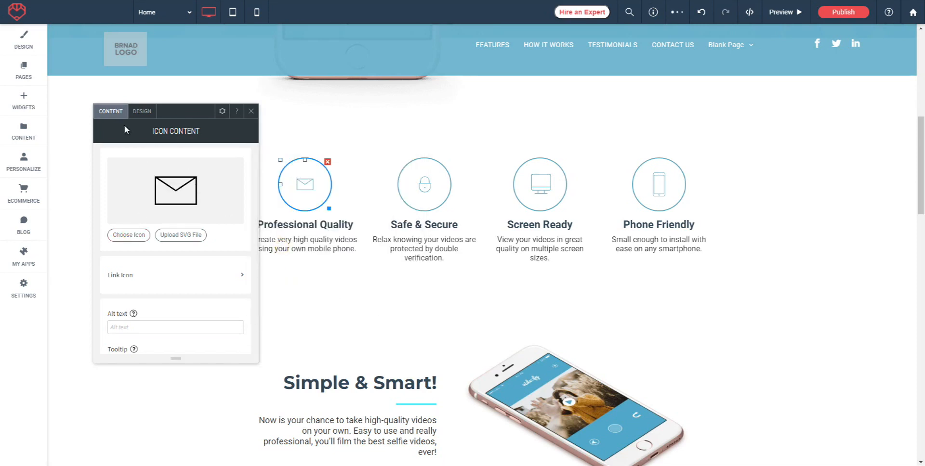
scroll(176, 253, down, 1)
scroll(176, 258, up, 1)
Change the envelope icon's layout to the plain icon without a circle
click(142, 111)
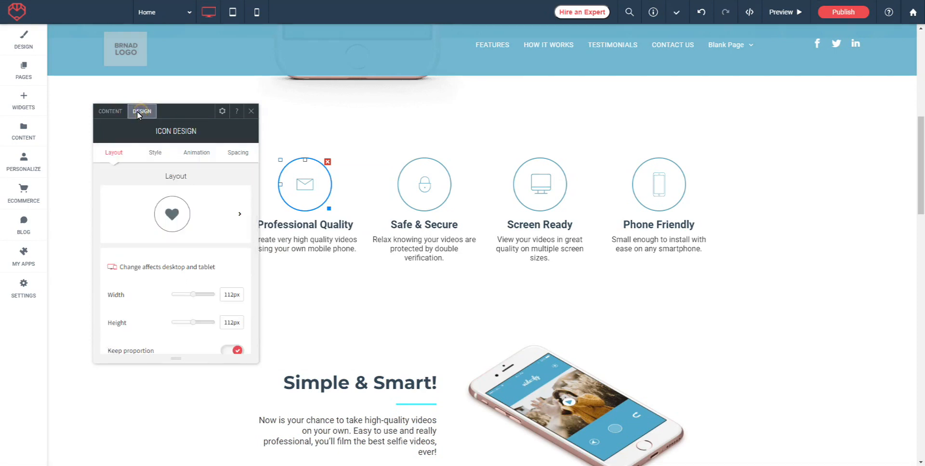
click(240, 217)
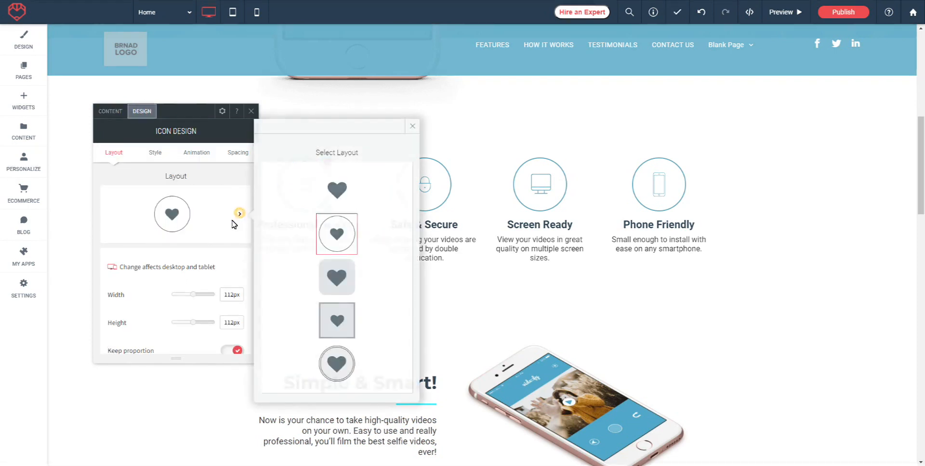
click(340, 194)
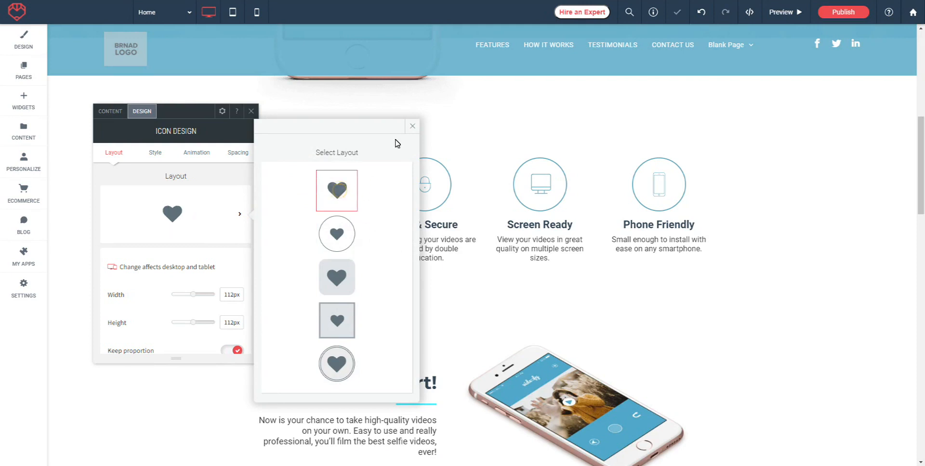
click(412, 127)
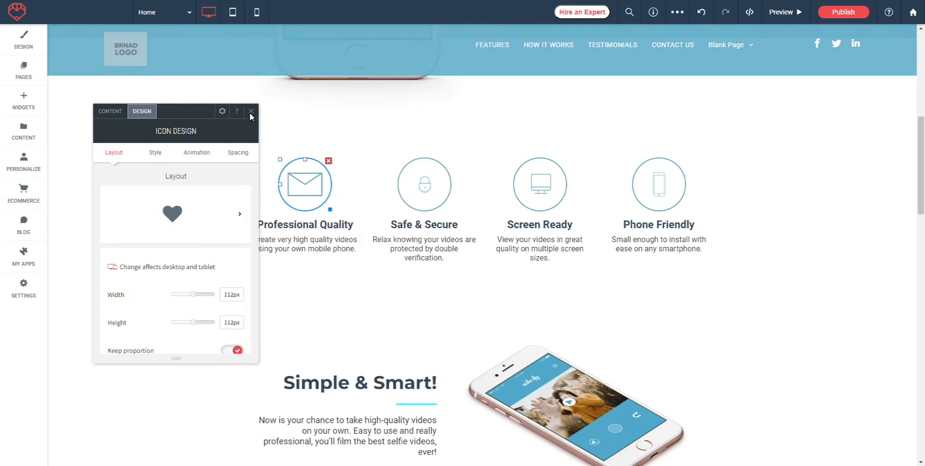
click(417, 313)
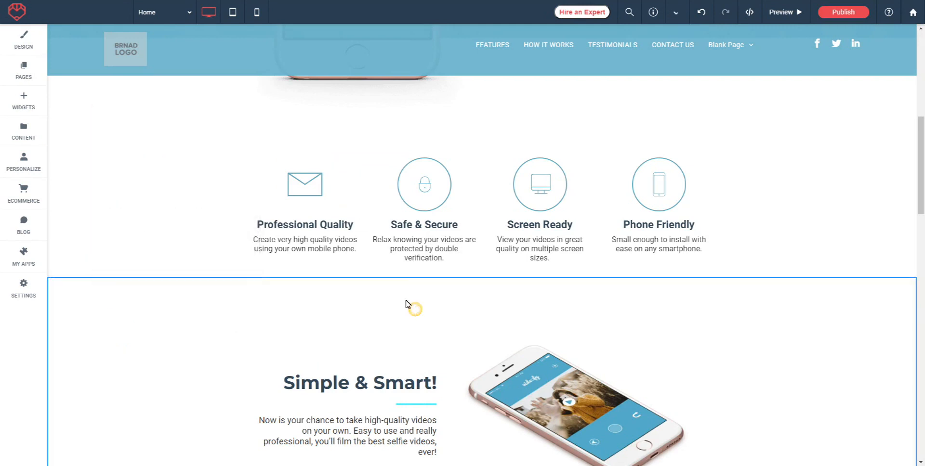
Review the envelope icon's layout, style, animation and spacing settings
click(303, 187)
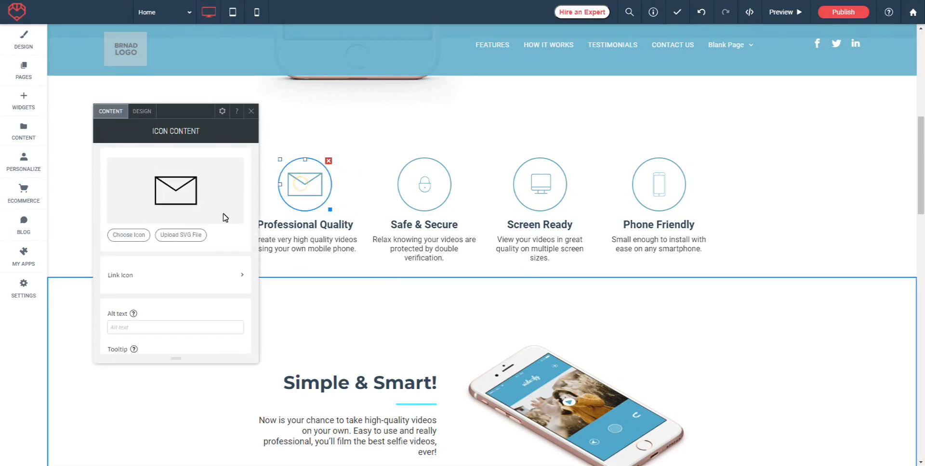
click(143, 111)
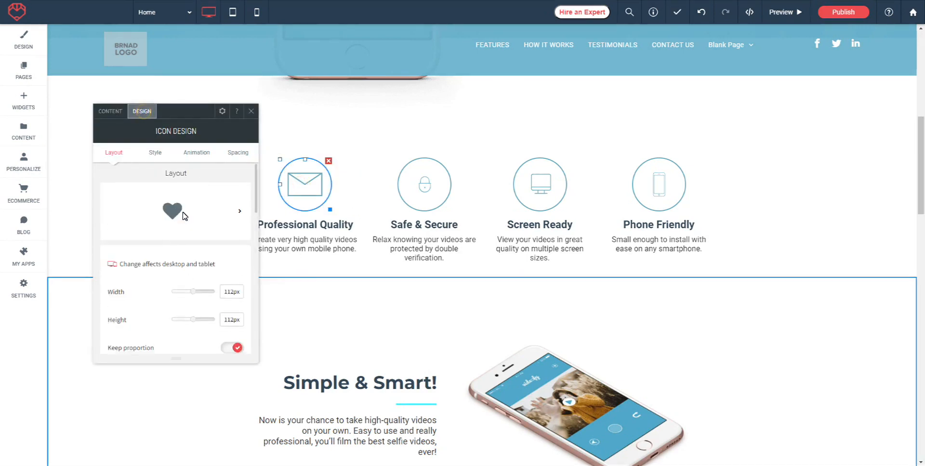
scroll(183, 216, down, 5)
scroll(195, 233, down, 10)
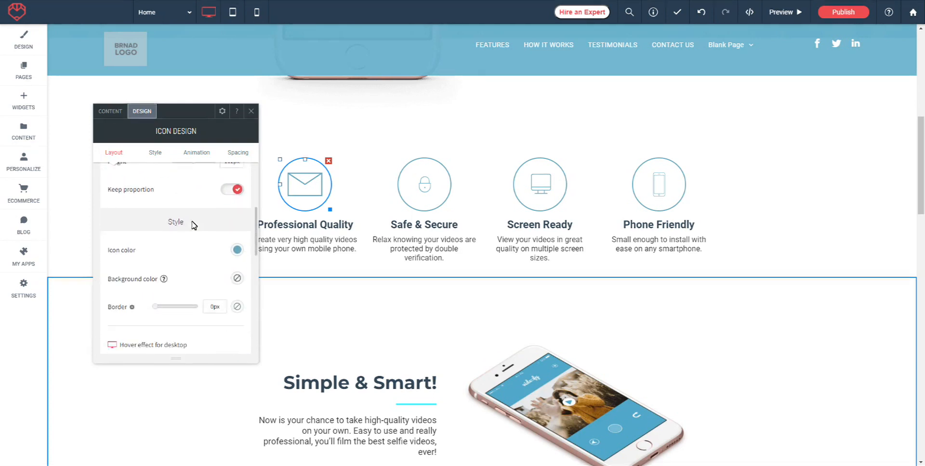
scroll(193, 231, down, 2)
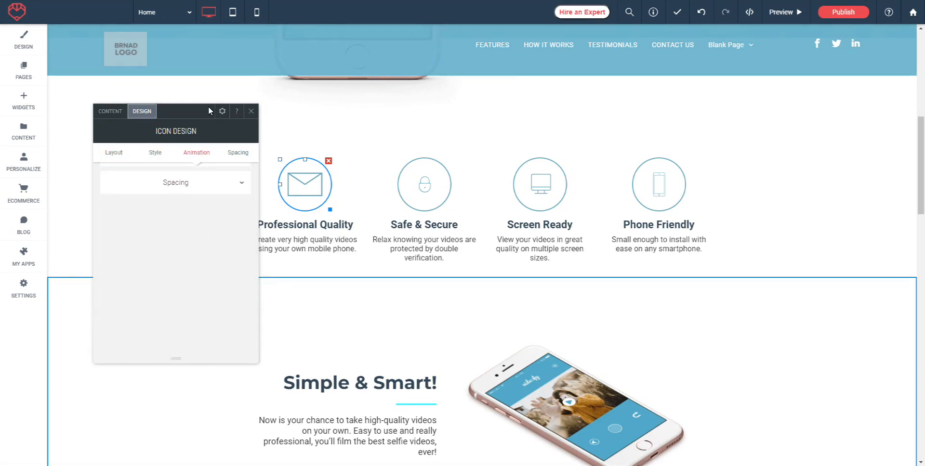
click(251, 112)
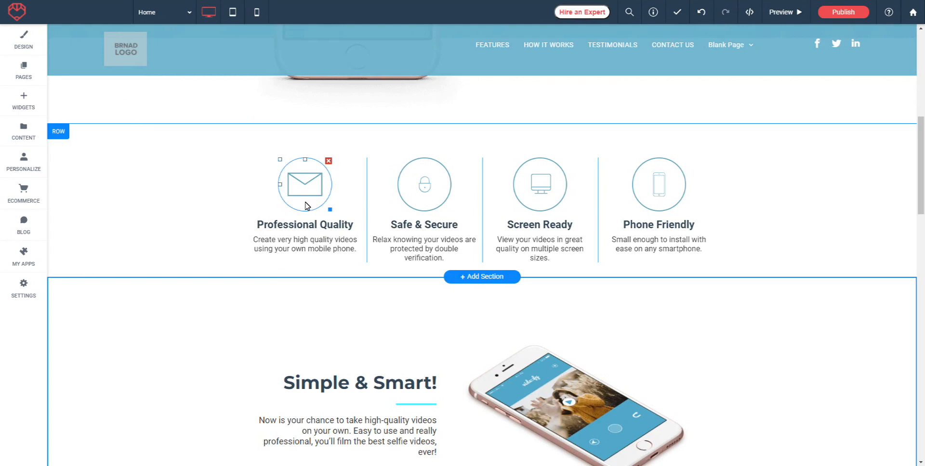